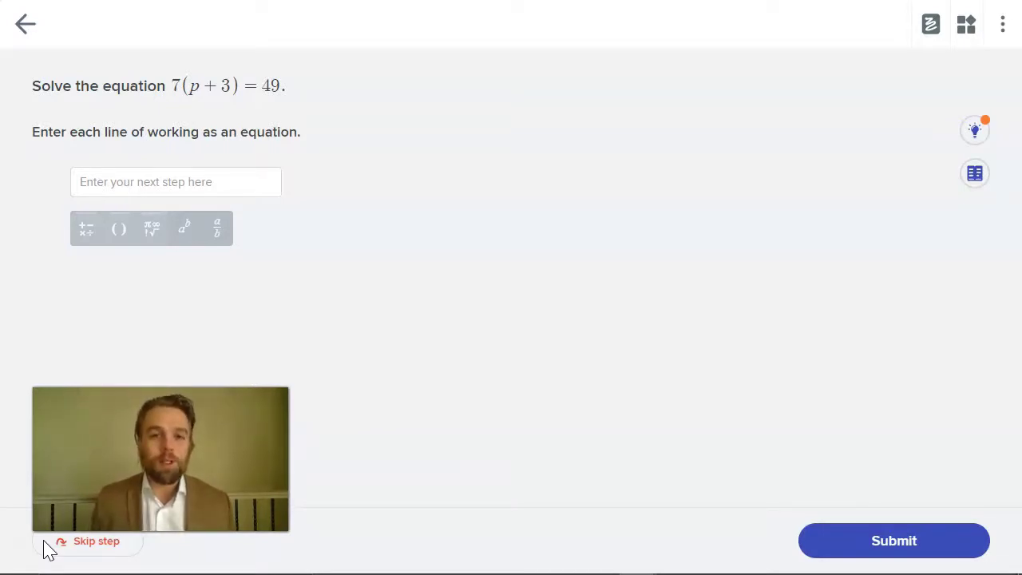
Preview the 'Solve 7(p + 3) = 49' question and place the cursor in its working-step field
{"action": "left_click", "coordinate": [46, 536]}
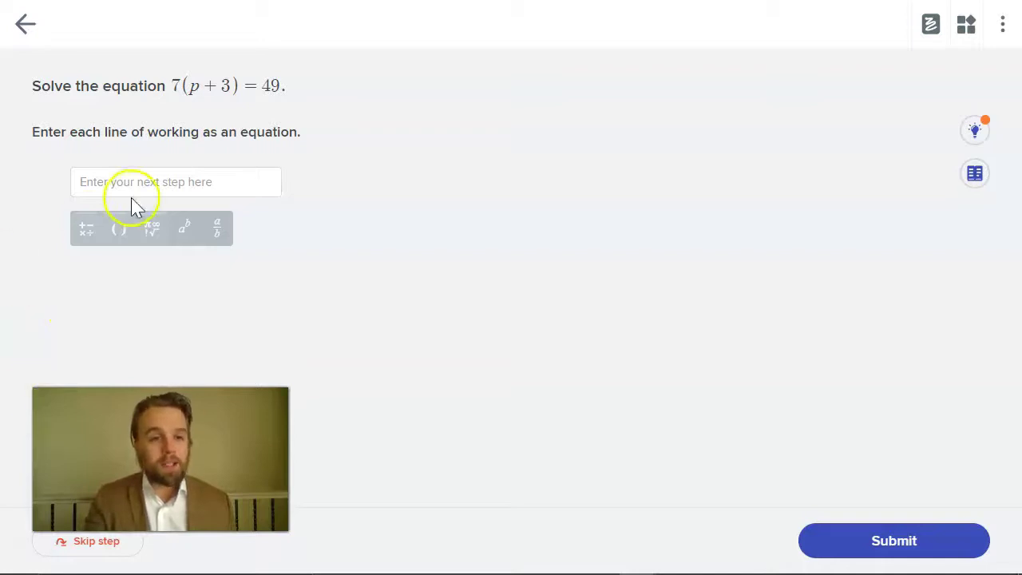
{"action": "left_click", "coordinate": [158, 183]}
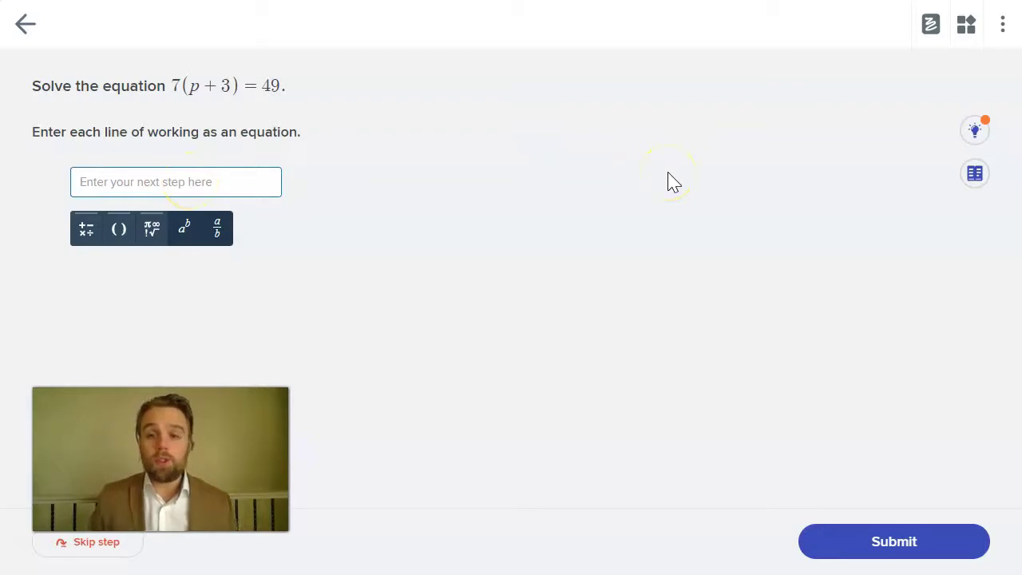
Reveal two hints, then enter and submit the working line 7(p + 3)/7 = 49/7
{"action": "left_click", "coordinate": [974, 133]}
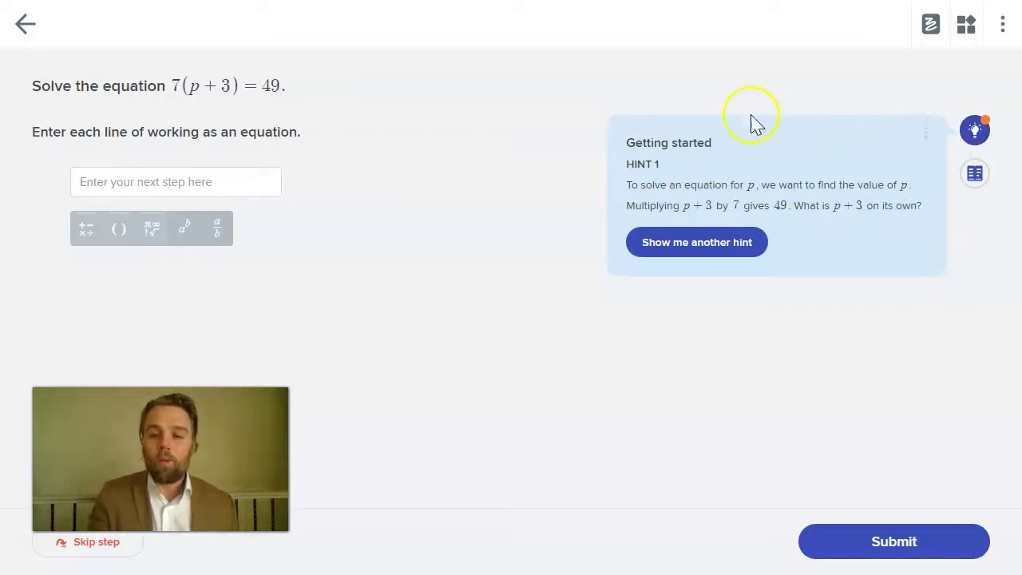
{"action": "left_click", "coordinate": [692, 242]}
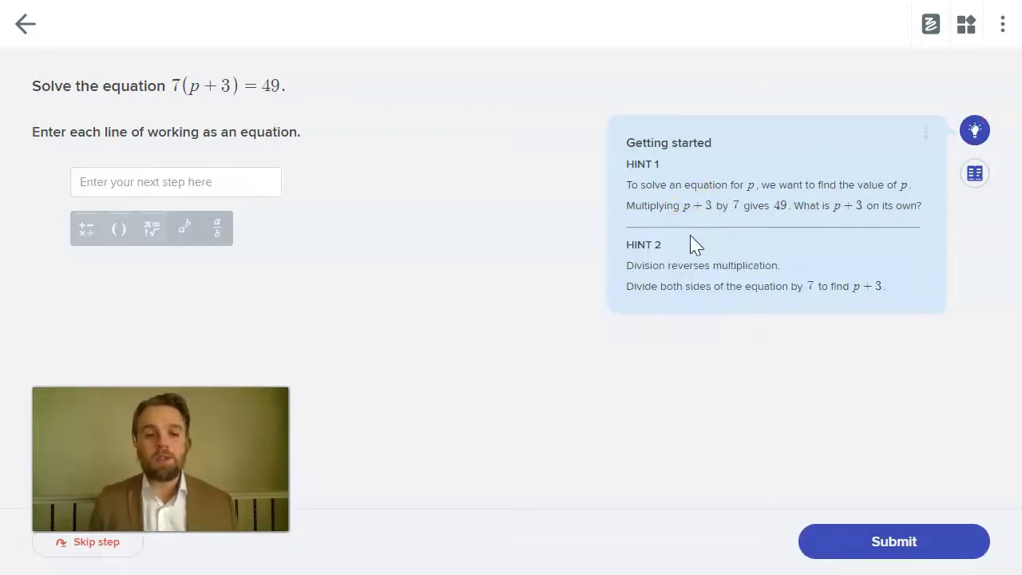
{"action": "left_click", "coordinate": [206, 182]}
{"action": "type", "text": "p+3"}
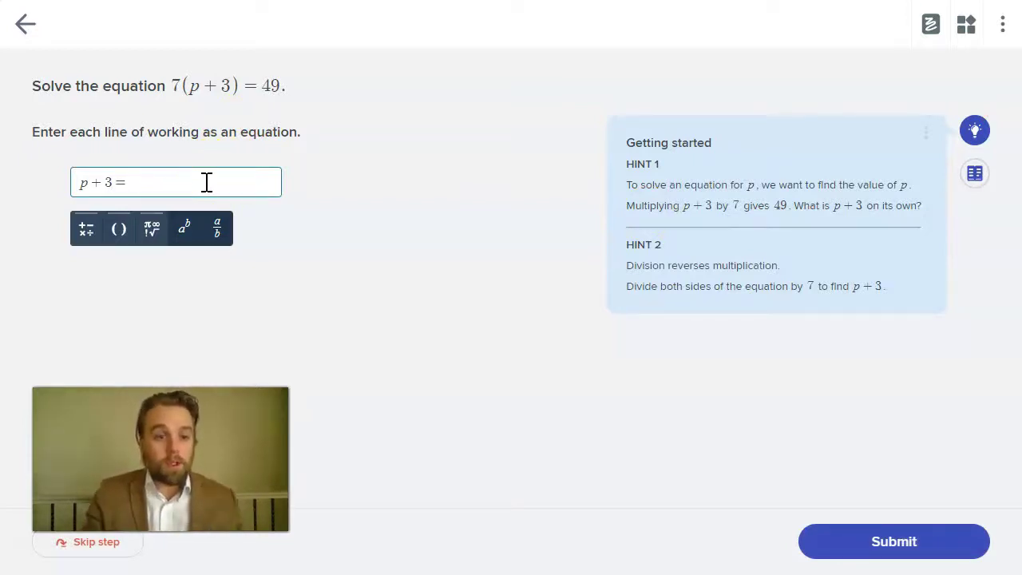
{"action": "type", "text": "= 7"}
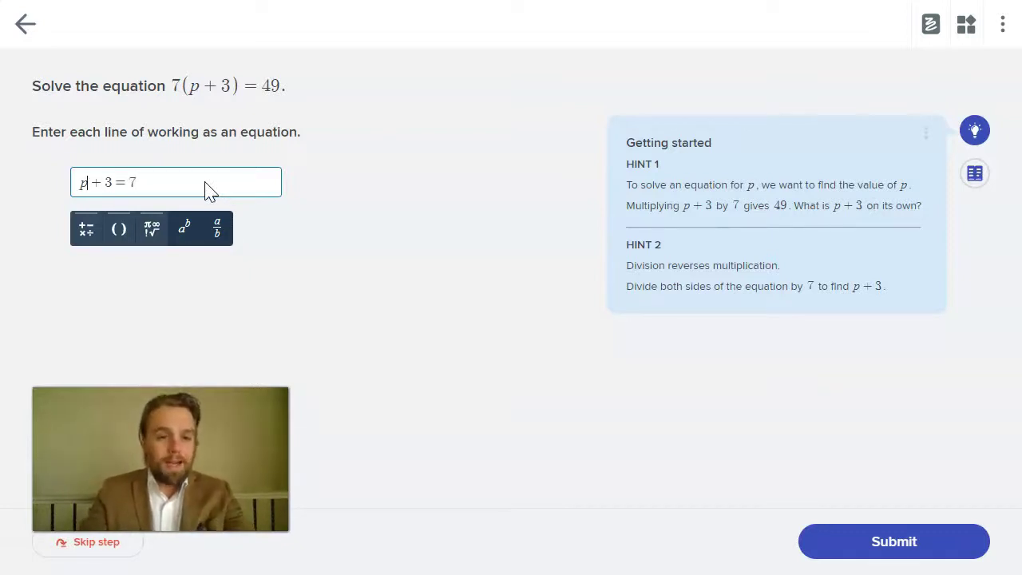
{"action": "key", "text": "Home"}
{"action": "type", "text": "7("}
{"action": "key", "text": "Right"}
{"action": "key", "text": "Right"}
{"action": "key", "text": "Right"}
{"action": "type", "text": ")/7"}
{"action": "key", "text": "Right"}
{"action": "key", "text": "Right"}
{"action": "key", "text": "Delete"}
{"action": "type", "text": "49/7"}
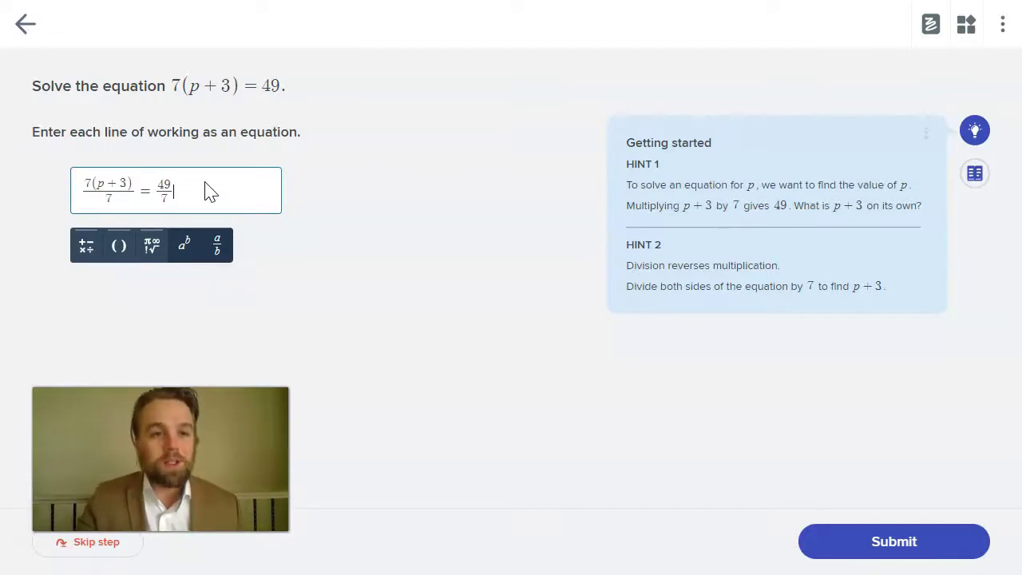
{"action": "key", "text": "Return"}
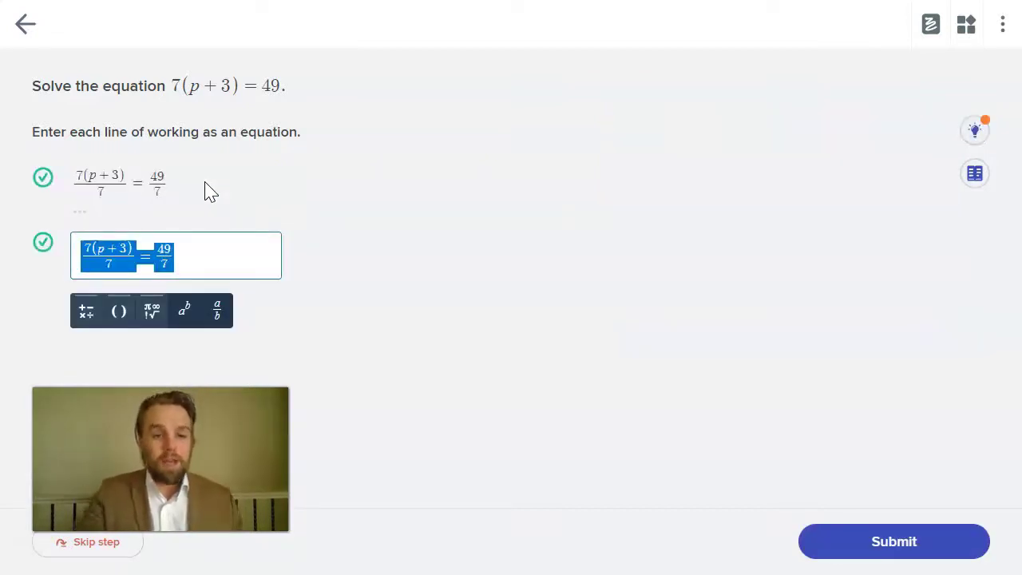
Enter and submit p + 3 = 7 as the next working line
{"action": "key", "text": "BackSpace"}
{"action": "type", "text": "p+3"}
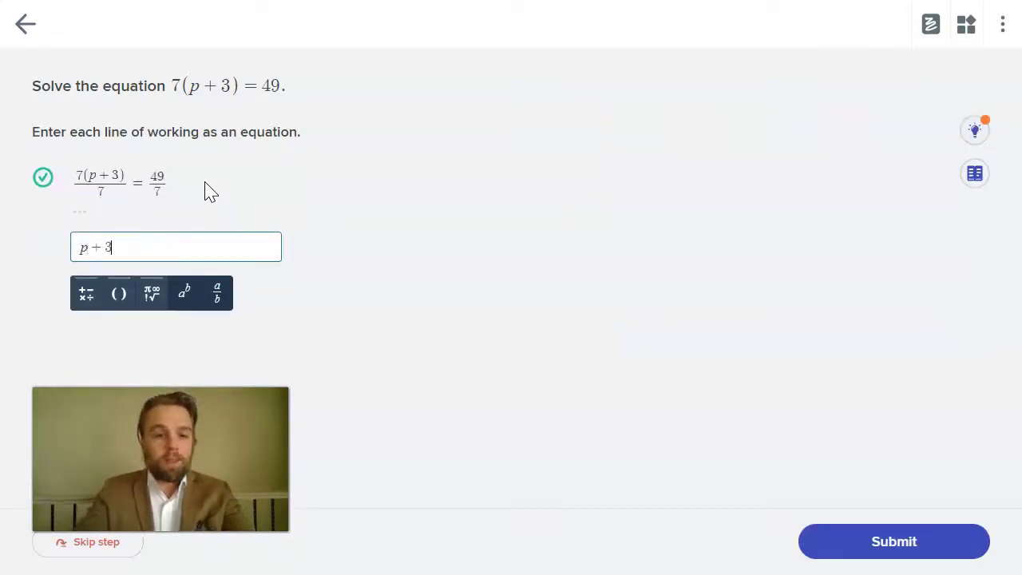
{"action": "type", "text": "=7"}
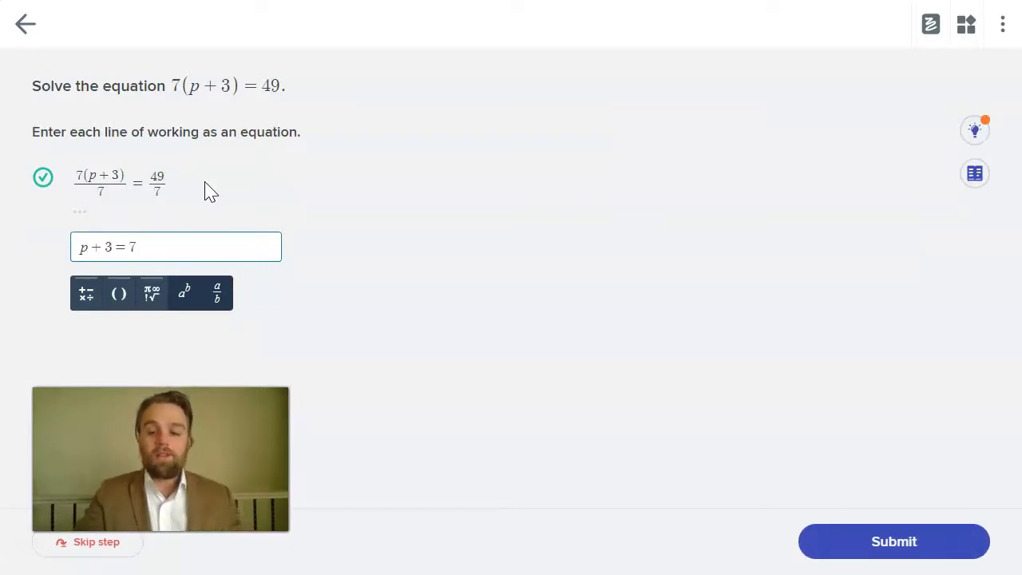
{"action": "key", "text": "Return"}
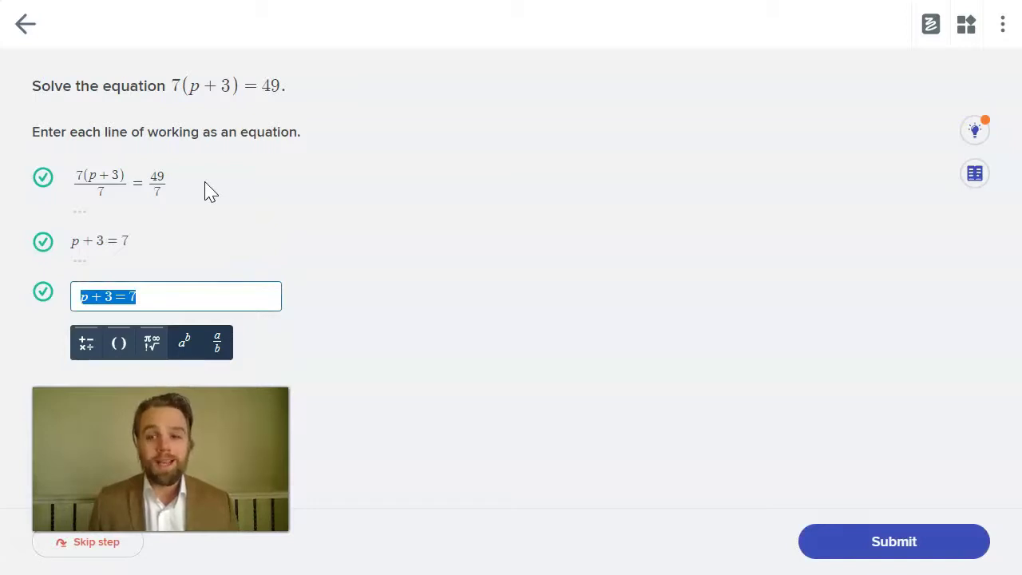
Discard the repeated line, get another hint, and open lesson 8.05 Solving two-step equations
{"action": "key", "text": "BackSpace"}
{"action": "left_click", "coordinate": [228, 205]}
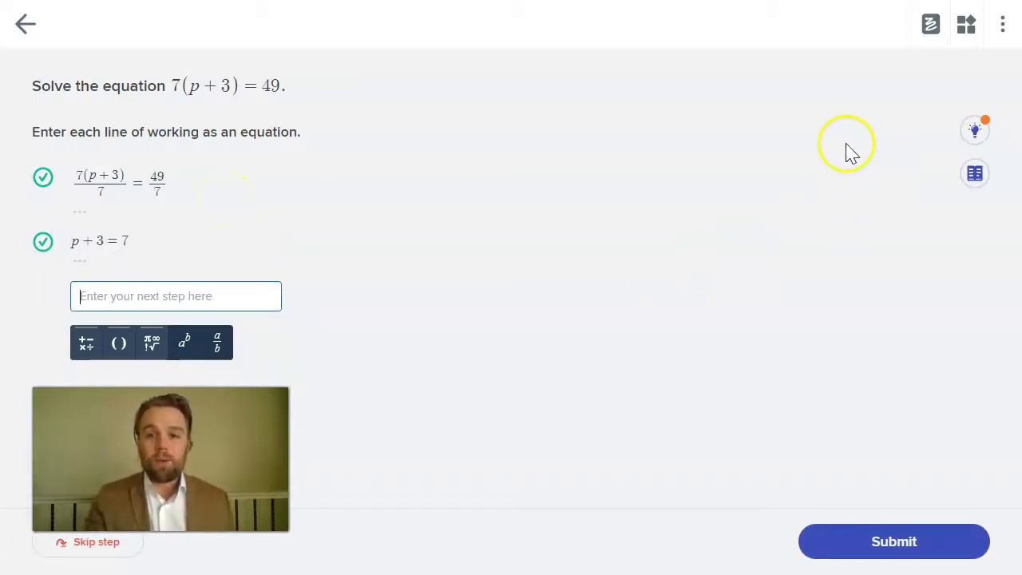
{"action": "left_click", "coordinate": [975, 133]}
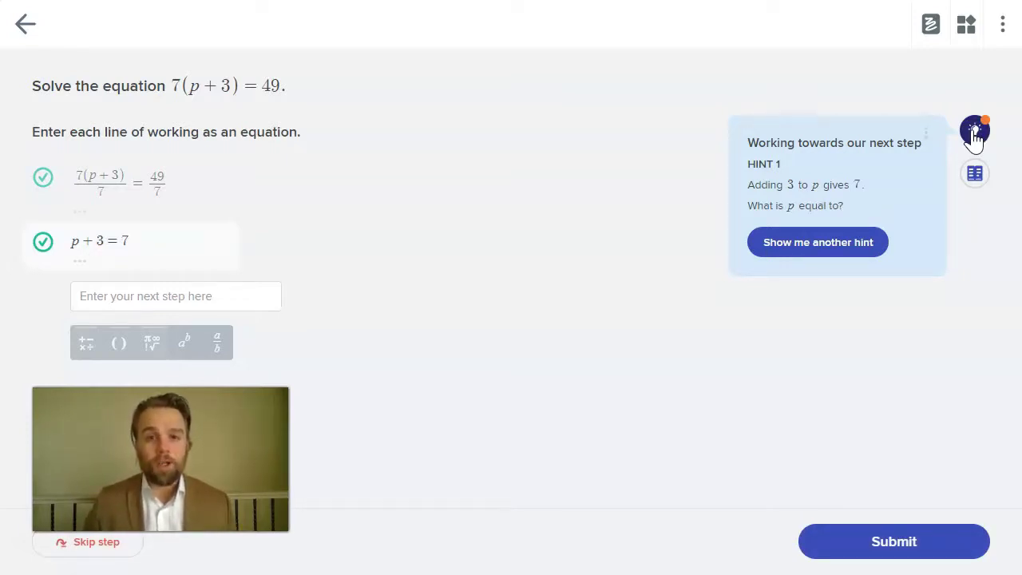
{"action": "left_click", "coordinate": [982, 182]}
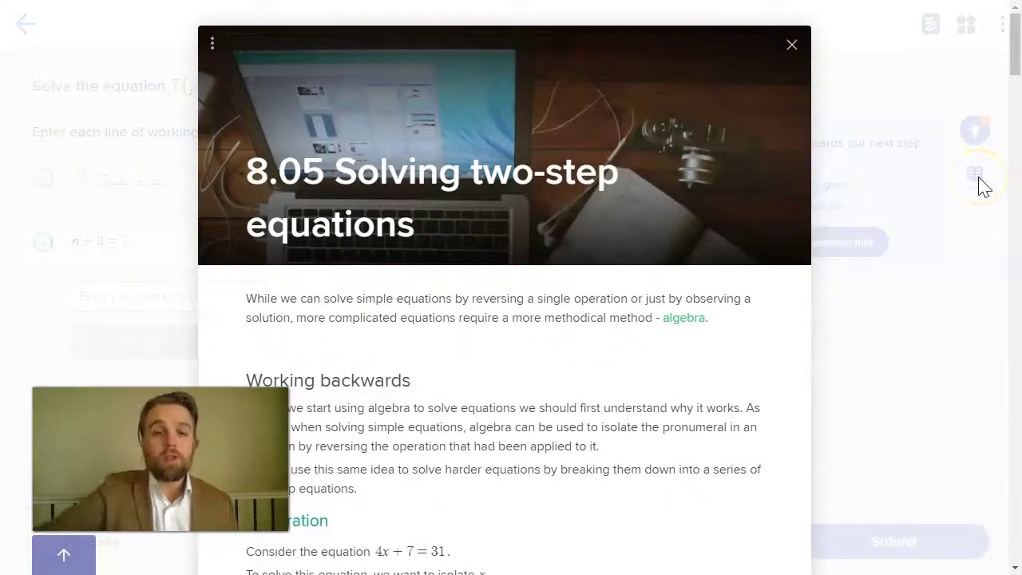
Scroll through the 8.05 Solving two-step equations lesson, then close it to return to the exercise
{"action": "scroll", "coordinate": [982, 183], "scroll_direction": "down", "scroll_amount": 5}
{"action": "scroll", "coordinate": [982, 182], "scroll_direction": "down", "scroll_amount": 10}
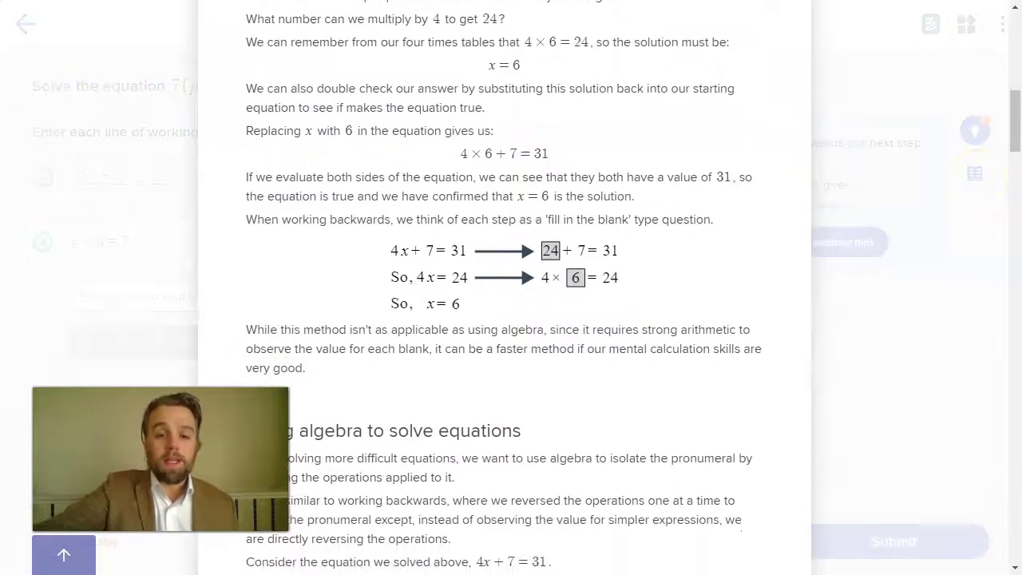
{"action": "scroll", "coordinate": [505, 288], "scroll_direction": "down", "scroll_amount": 10}
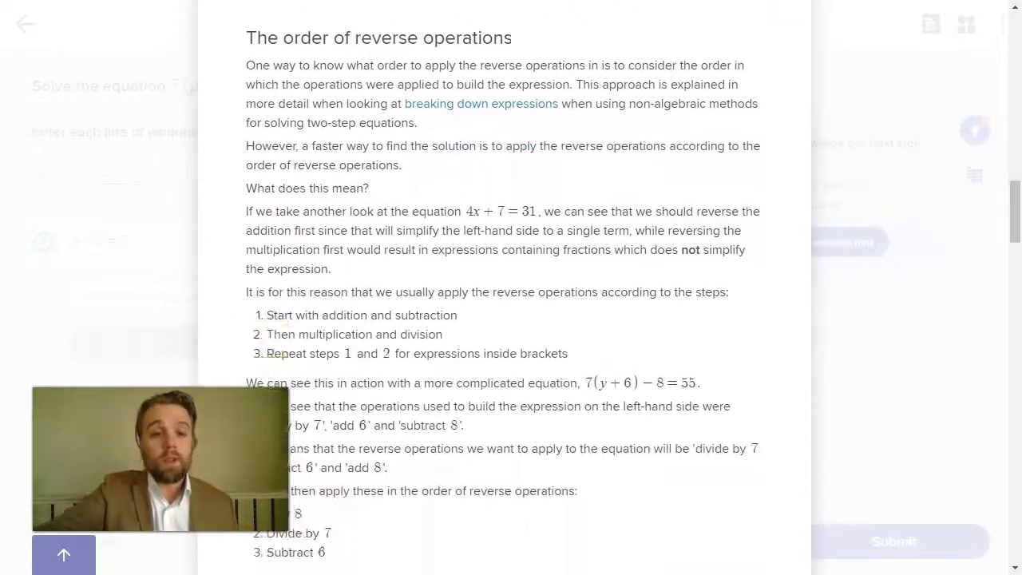
{"action": "scroll", "coordinate": [958, 187], "scroll_direction": "down", "scroll_amount": 10}
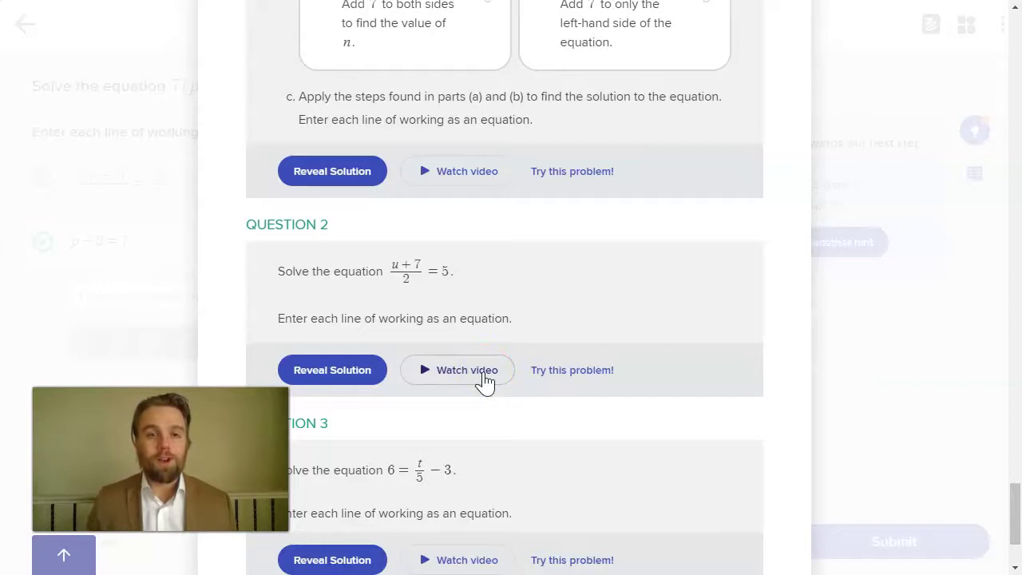
{"action": "left_click", "coordinate": [919, 397]}
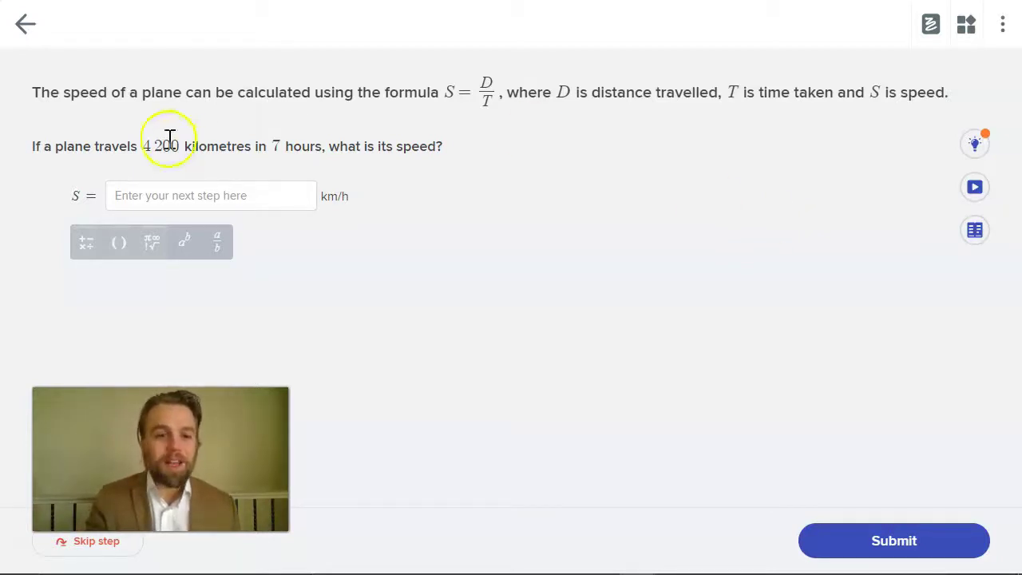
Answer the plane speed as S = 600, replacing the typed 4200/7 fraction, and submit
{"action": "left_click", "coordinate": [194, 195]}
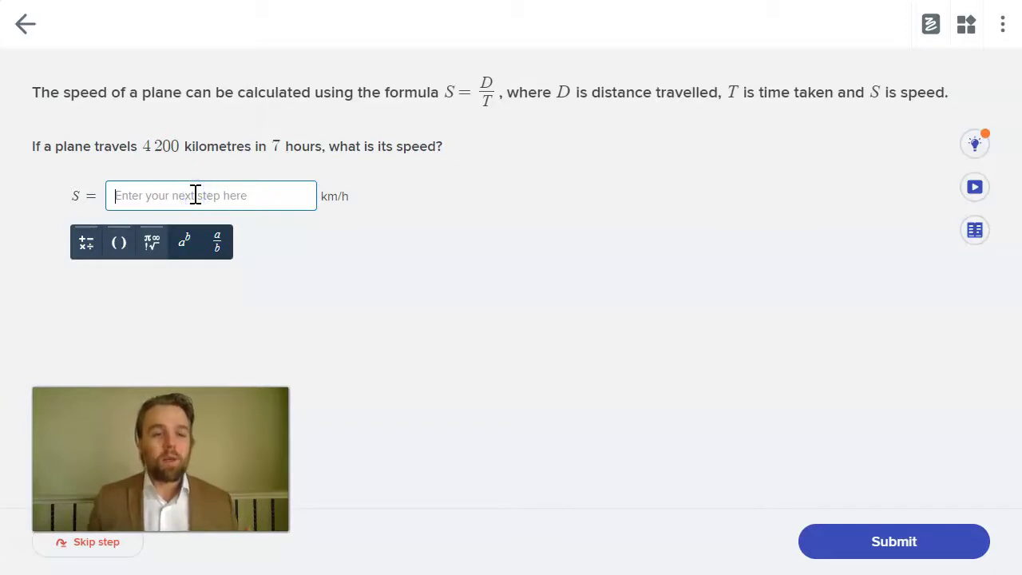
{"action": "type", "text": "4200/7"}
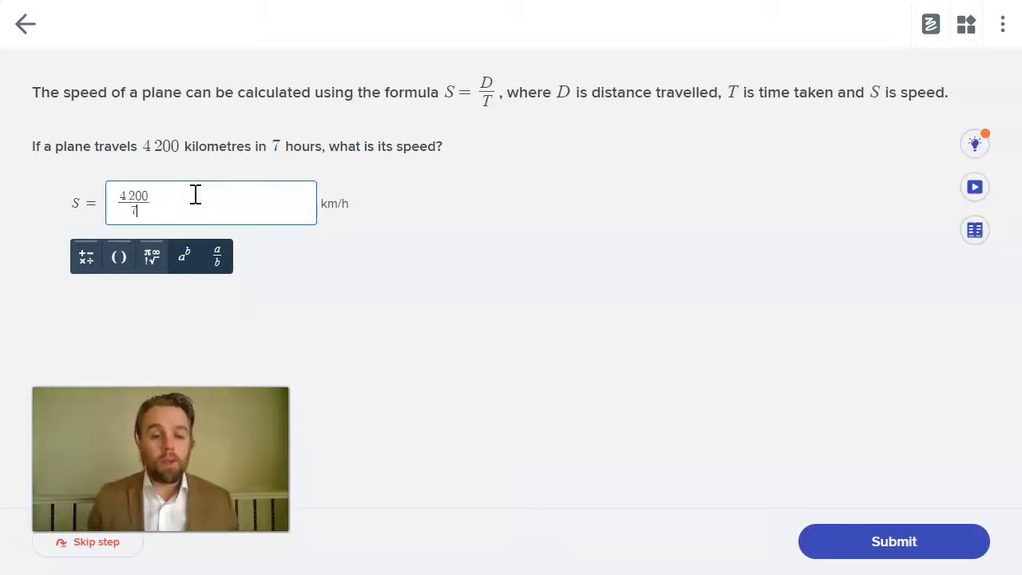
{"action": "key", "text": "ctrl+a"}
{"action": "key", "text": "BackSpace"}
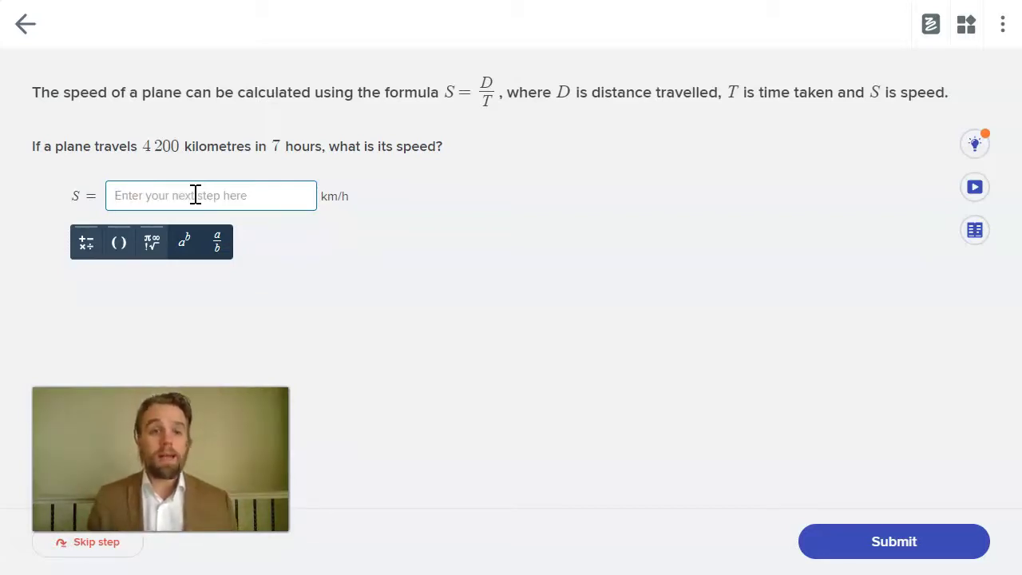
{"action": "type", "text": "600"}
{"action": "key", "text": "Return"}
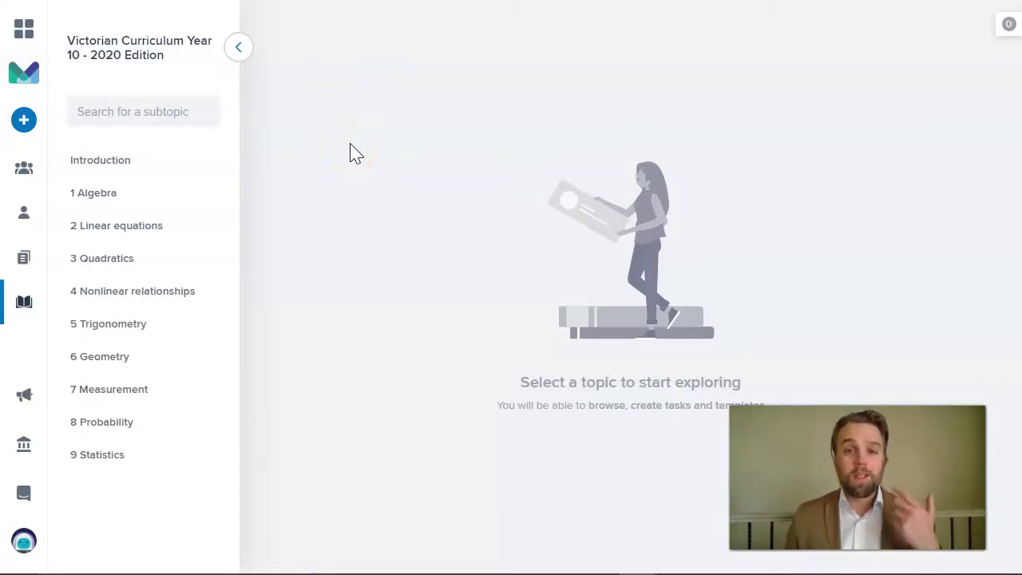
Open the Task Templates gallery showing groups like TAFE Group and Year 10 Templates
{"action": "left_click", "coordinate": [378, 178]}
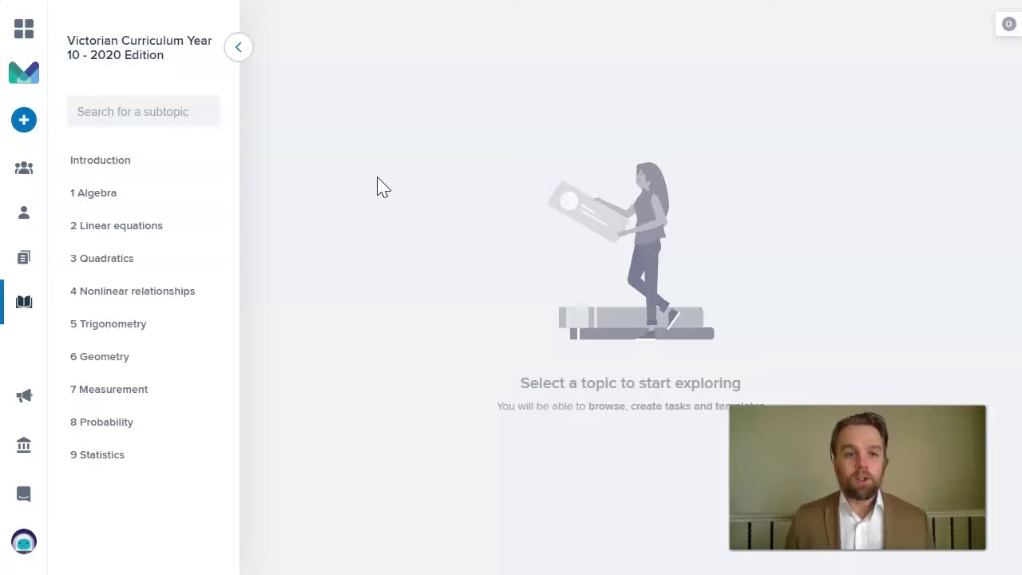
{"action": "left_click", "coordinate": [366, 342]}
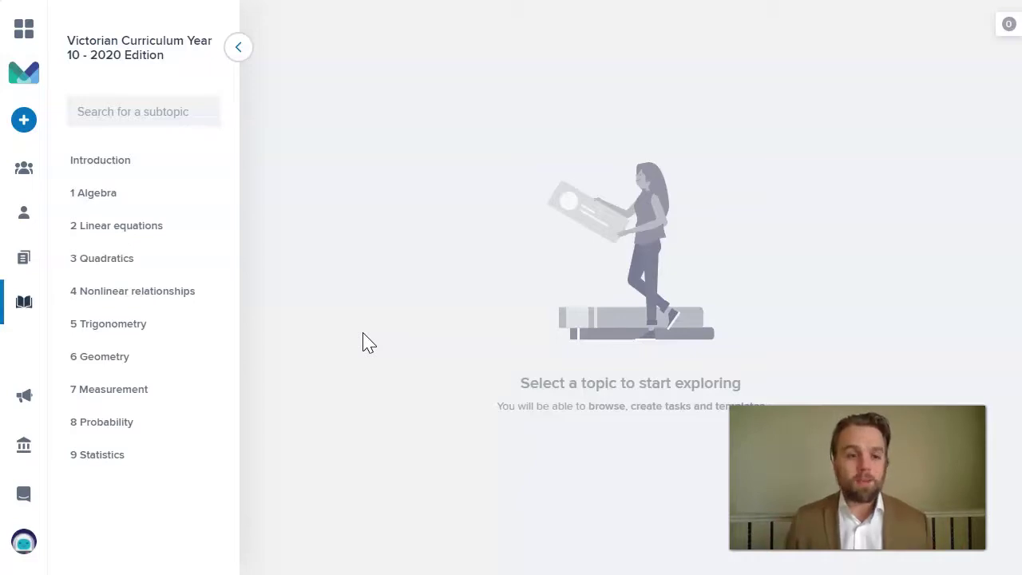
{"action": "left_click", "coordinate": [26, 267]}
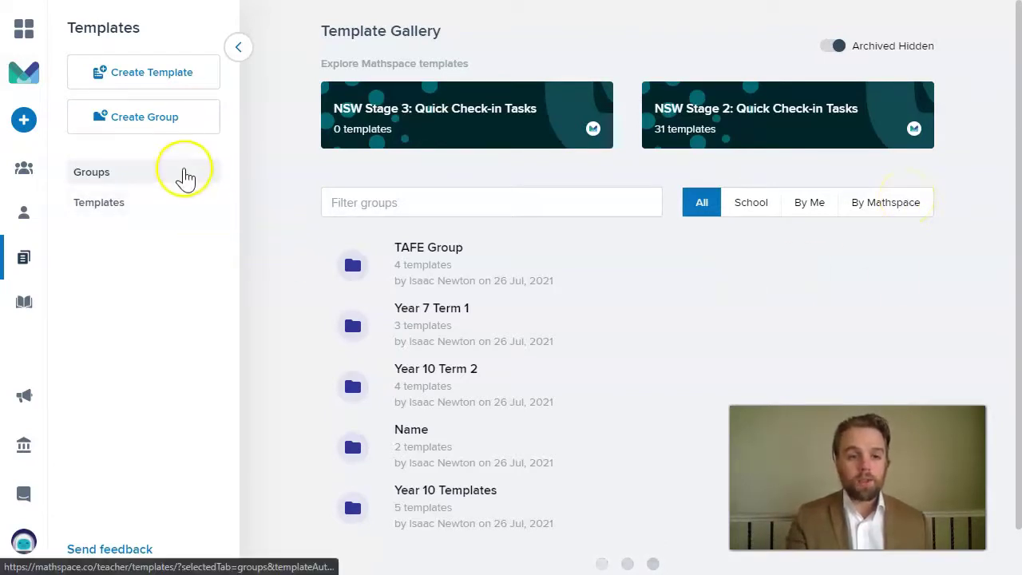
Filter to By Mathspace templates and open NSW Stage 2's Quick Check-in A: Number and Place Value
{"action": "left_click", "coordinate": [885, 208]}
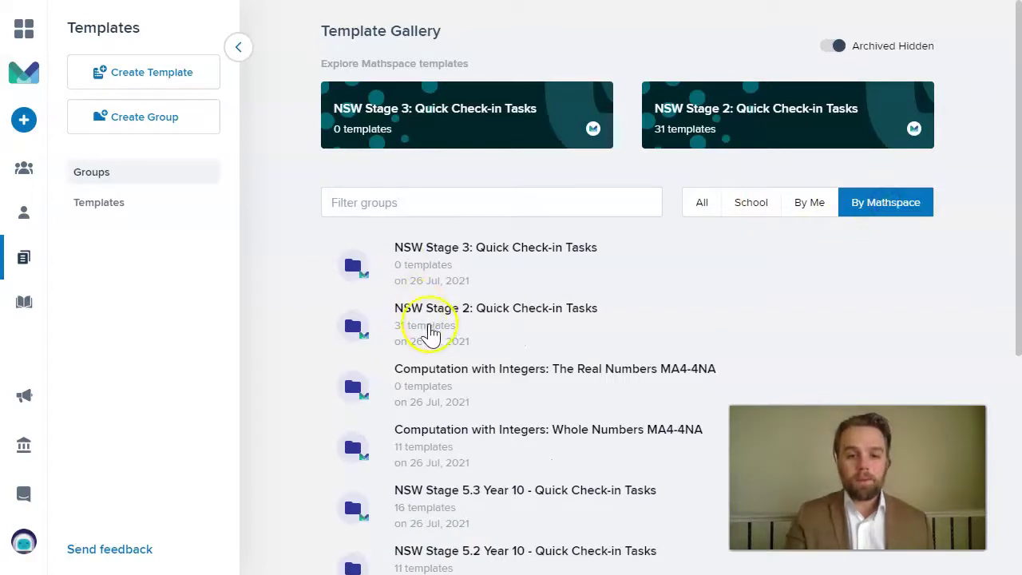
{"action": "left_click", "coordinate": [434, 333]}
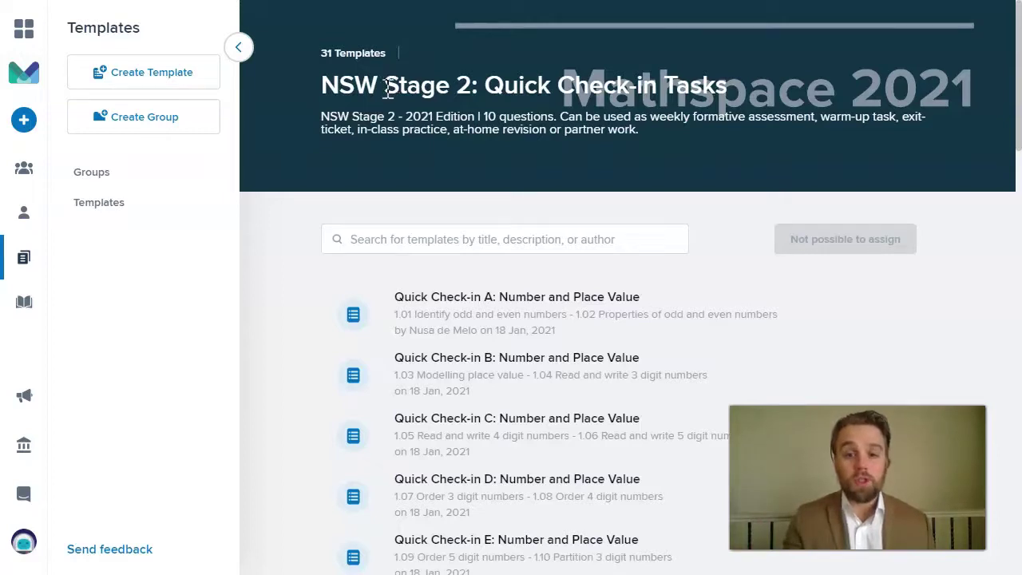
{"action": "left_click", "coordinate": [506, 316]}
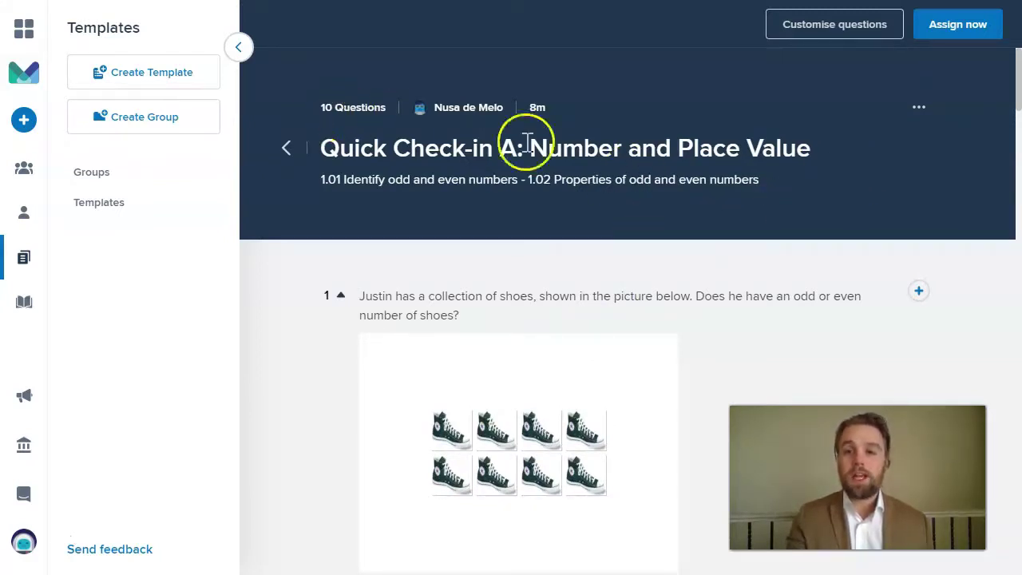
{"action": "left_click", "coordinate": [957, 26]}
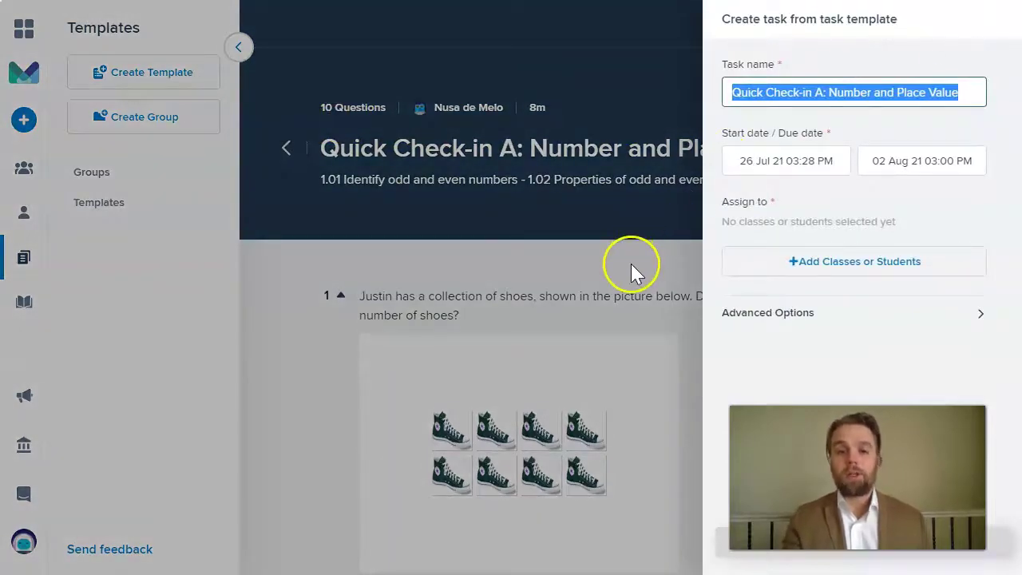
{"action": "left_click", "coordinate": [631, 264]}
{"action": "scroll", "coordinate": [977, 315], "scroll_direction": "down", "scroll_amount": 20}
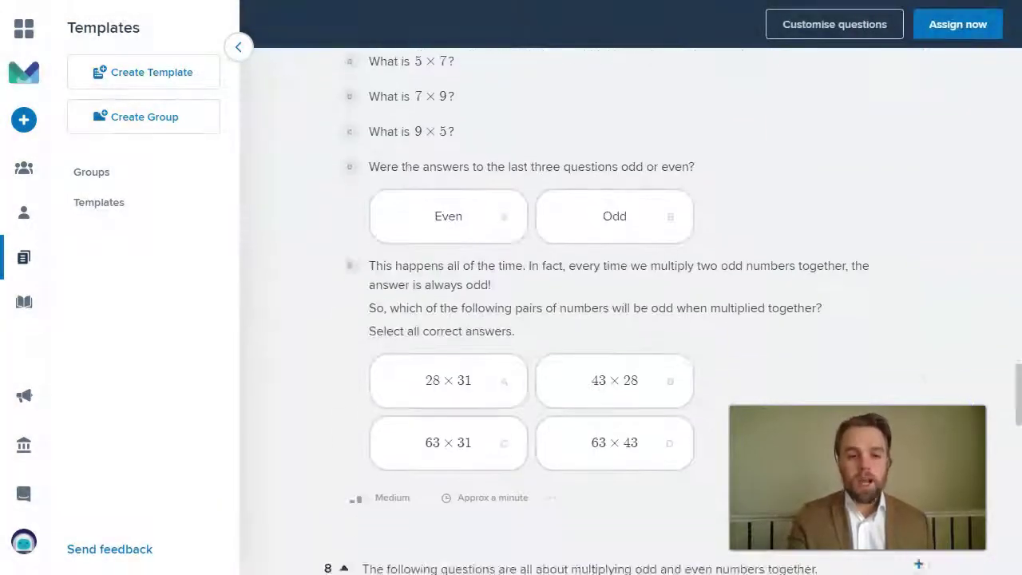
{"action": "left_click_drag", "start_coordinate": [1018, 447], "coordinate": [1020, 53]}
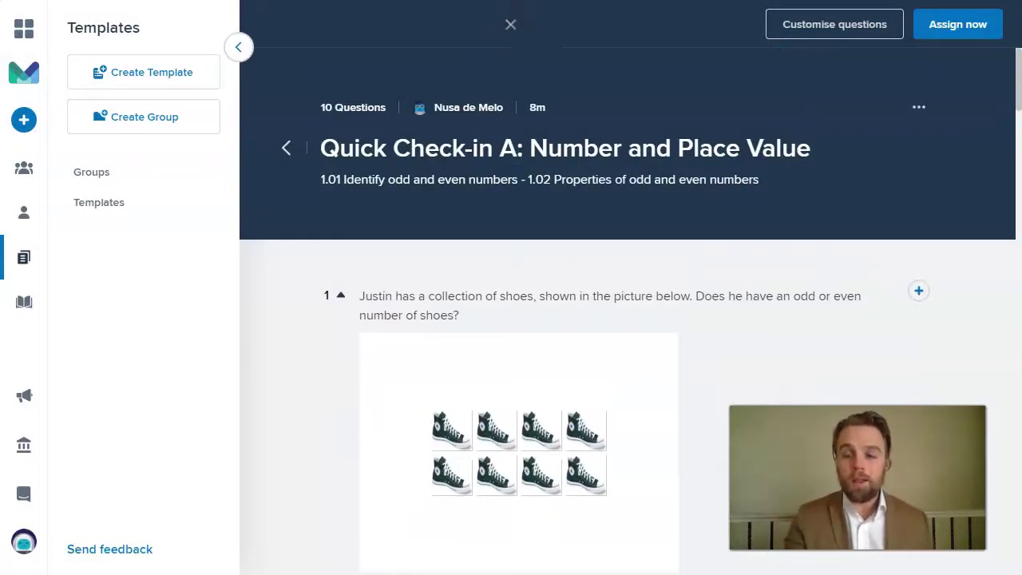
Delete the shoes and even-number-before-22 questions from Quick Check-in A, leaving 8 questions
{"action": "left_click", "coordinate": [856, 31]}
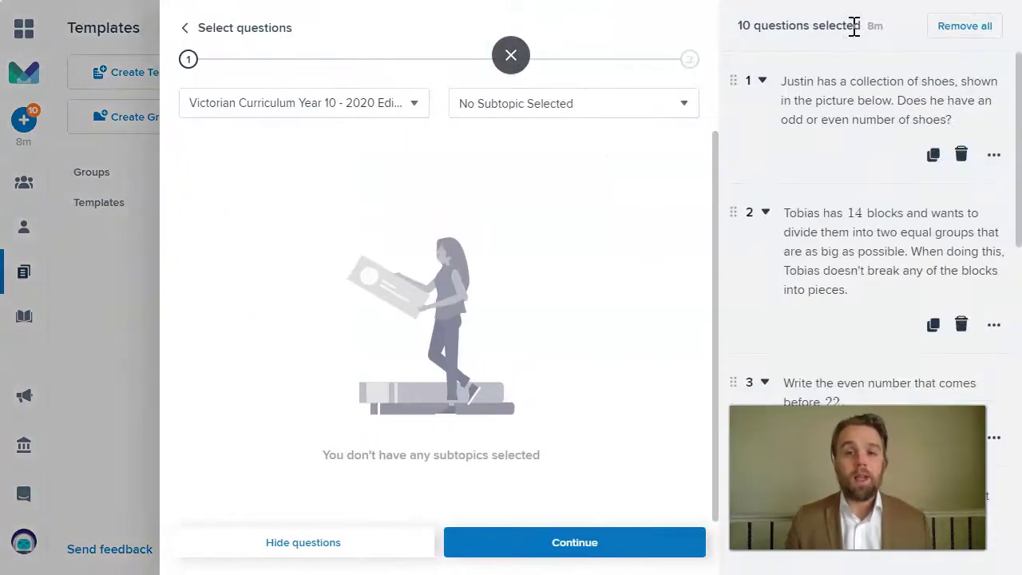
{"action": "left_click", "coordinate": [961, 156]}
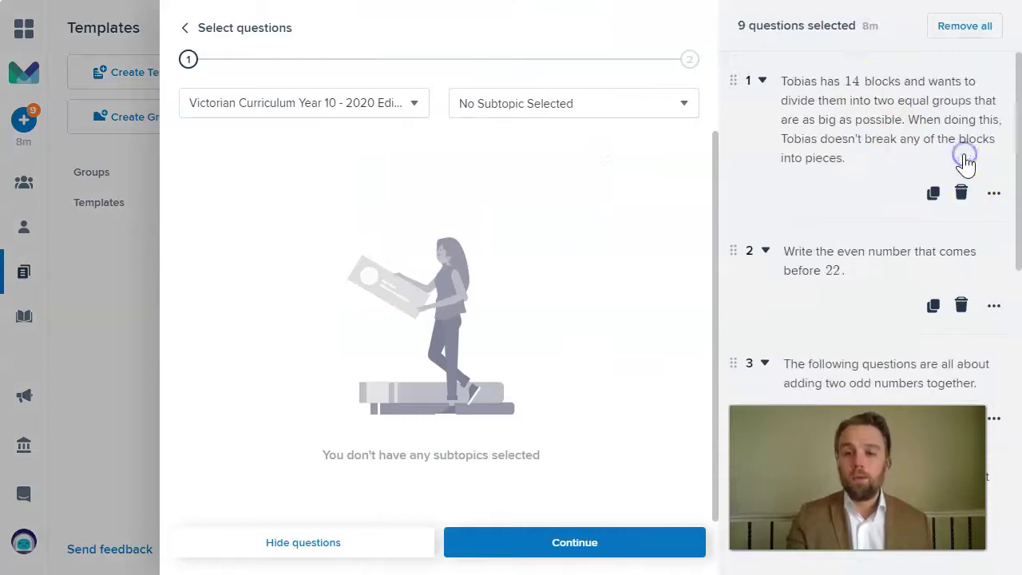
{"action": "left_click", "coordinate": [963, 305]}
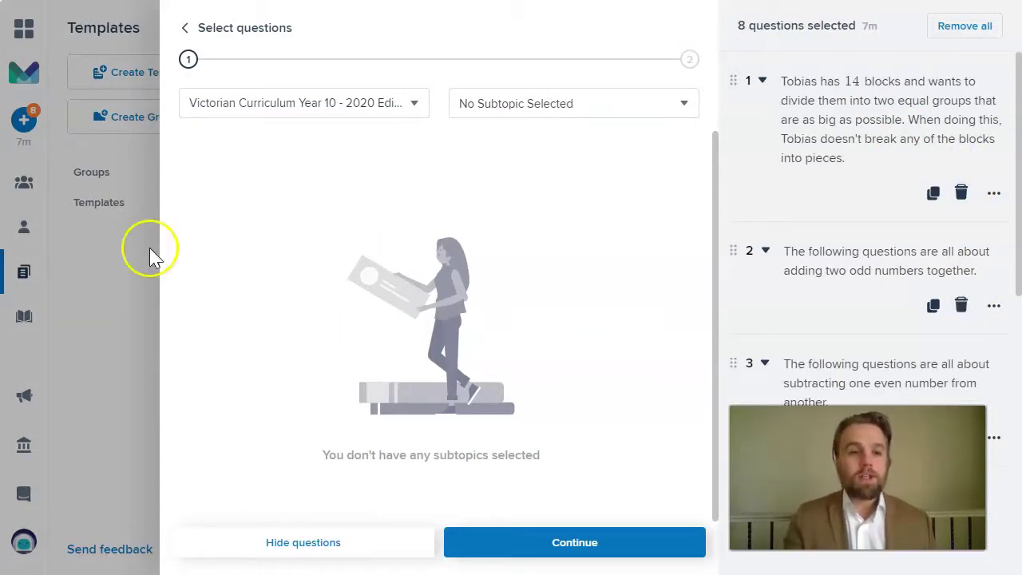
{"action": "left_click", "coordinate": [125, 287]}
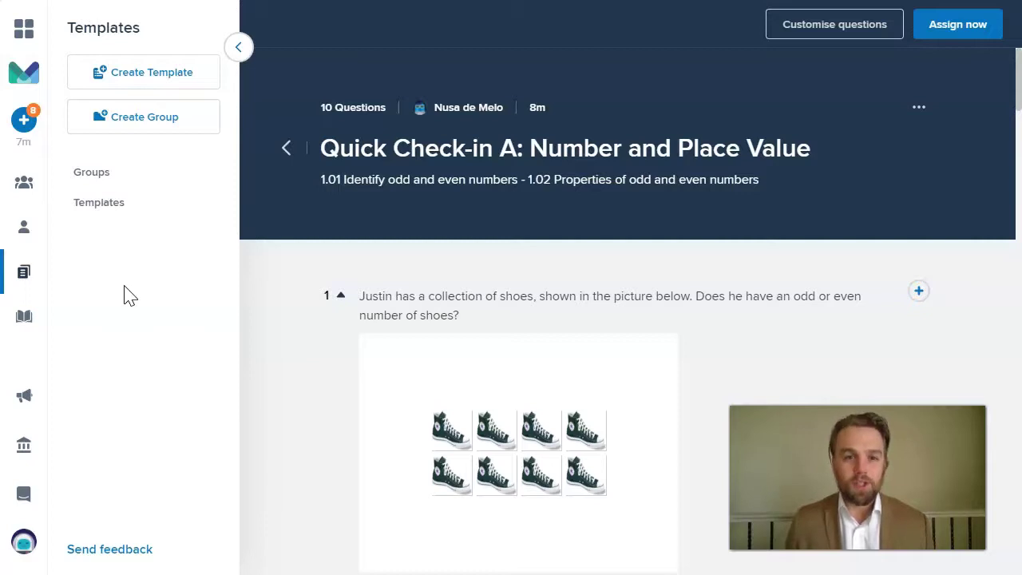
Go back to the gallery and open Year 10 2020 Edition Topic Tasks to browse its 9 templates
{"action": "left_click", "coordinate": [889, 199]}
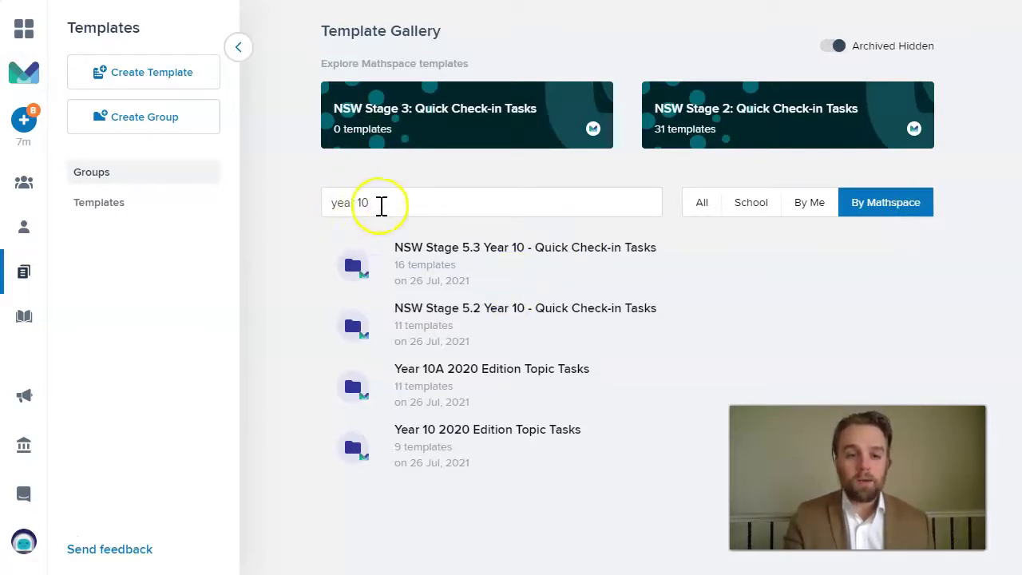
{"action": "left_click", "coordinate": [452, 435]}
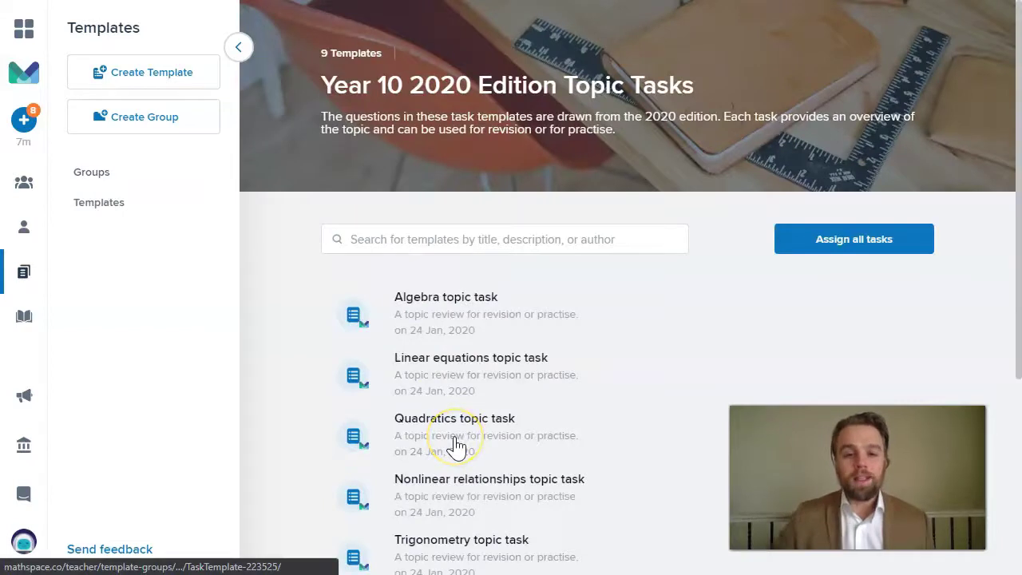
{"action": "scroll", "coordinate": [457, 447], "scroll_direction": "down", "scroll_amount": 3}
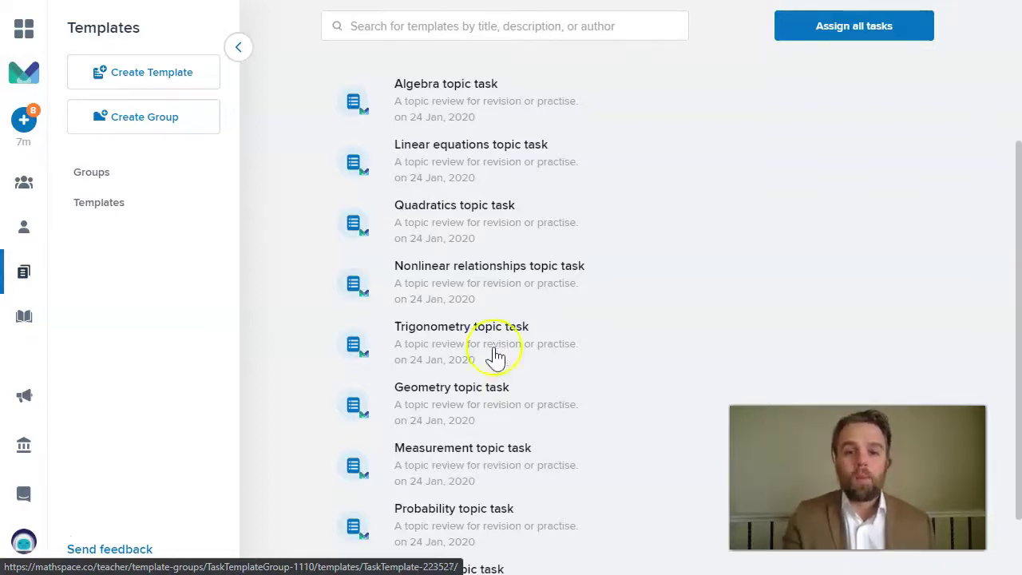
Open the Quadratics topic task template and start assigning it with Assign now
{"action": "left_click", "coordinate": [449, 203]}
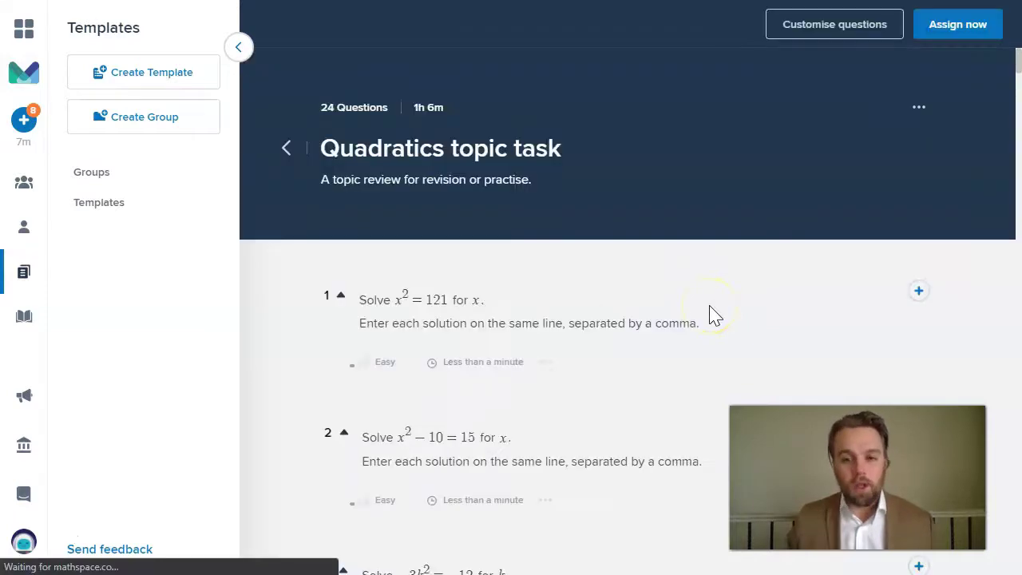
{"action": "left_click", "coordinate": [933, 44]}
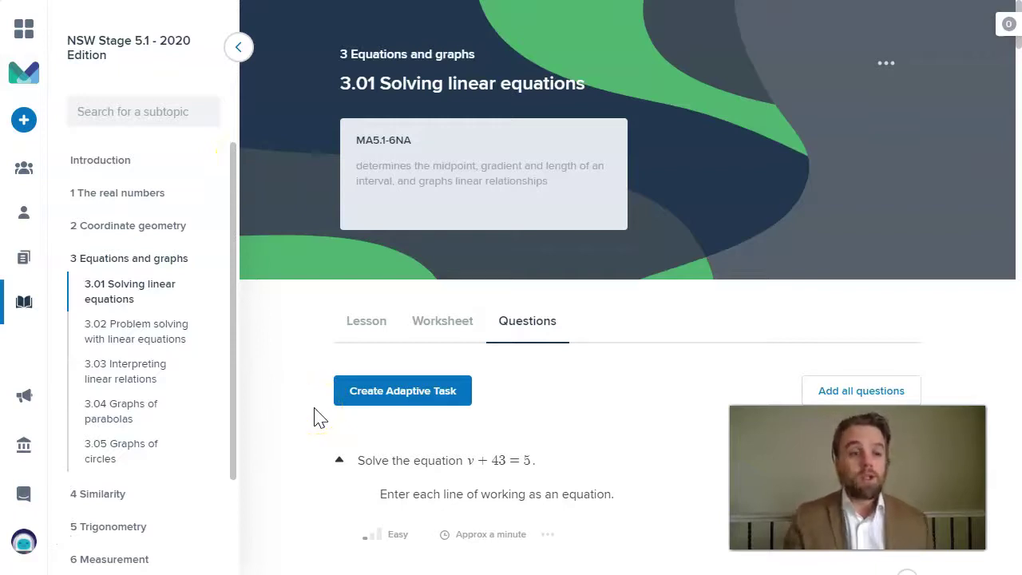
{"action": "left_click", "coordinate": [24, 310]}
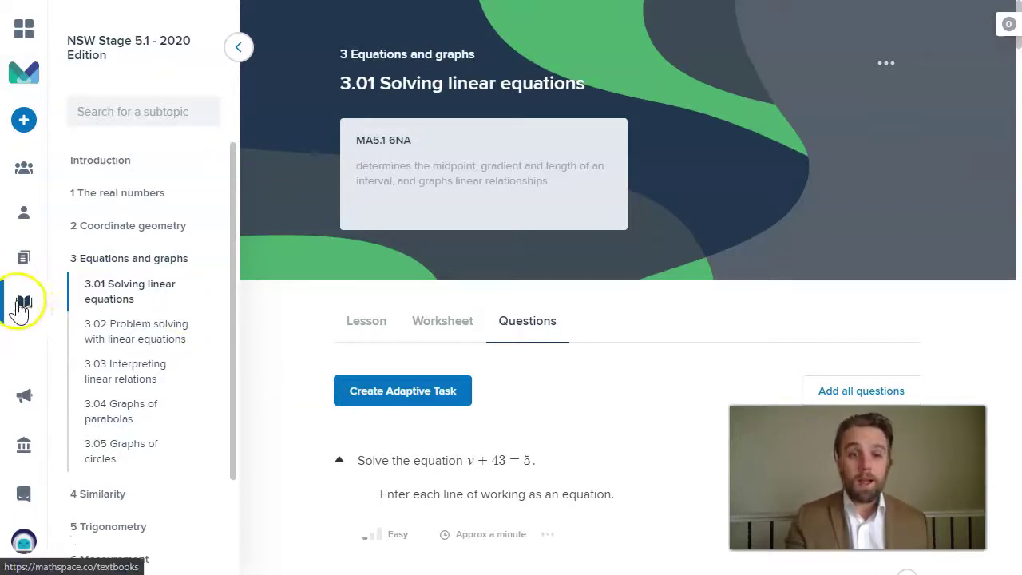
{"action": "left_click", "coordinate": [121, 49]}
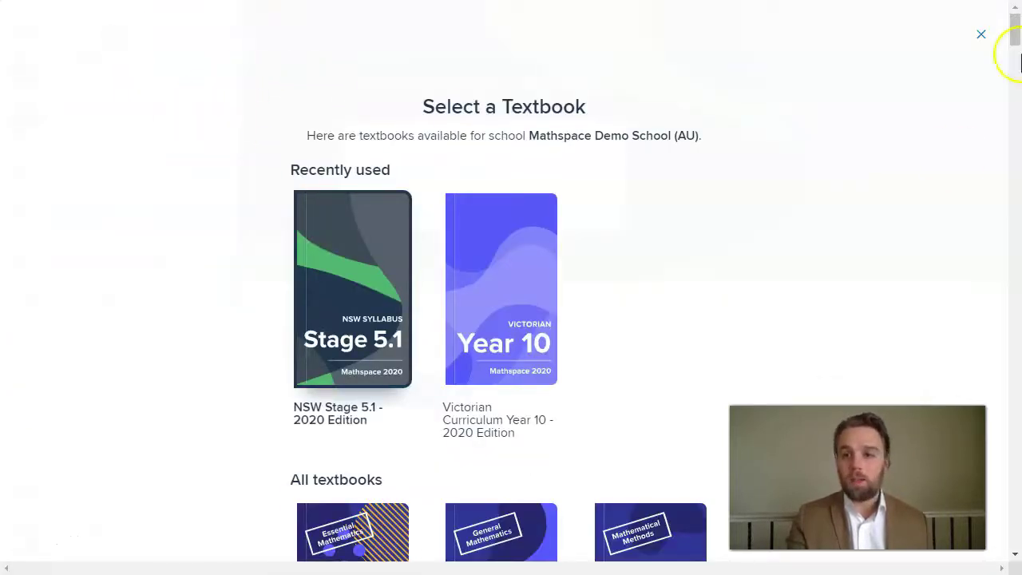
{"action": "left_click", "coordinate": [982, 34]}
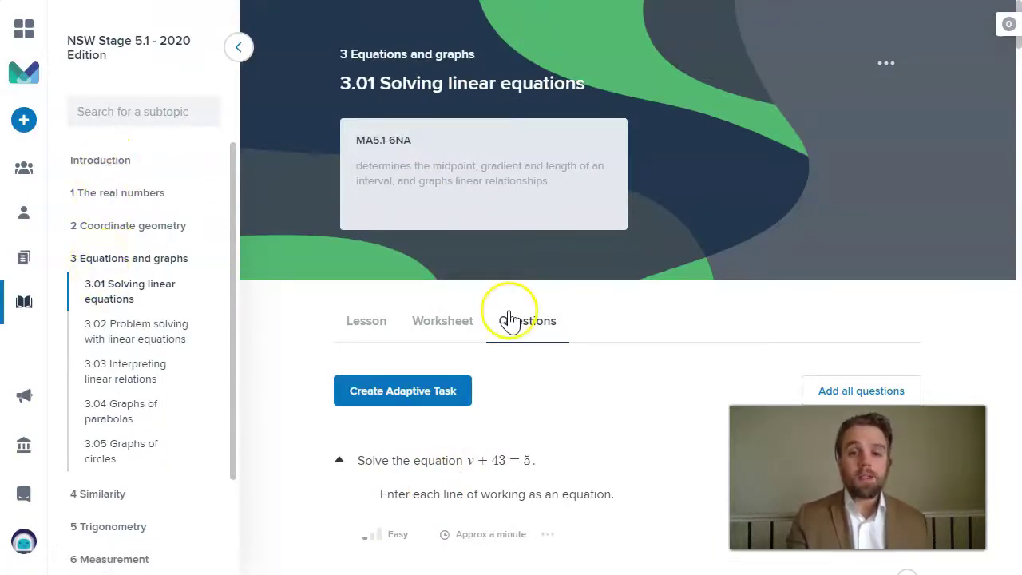
Create an adaptive task for Solving linear equations with target mastery Consolidating (50)
{"action": "left_click", "coordinate": [419, 392]}
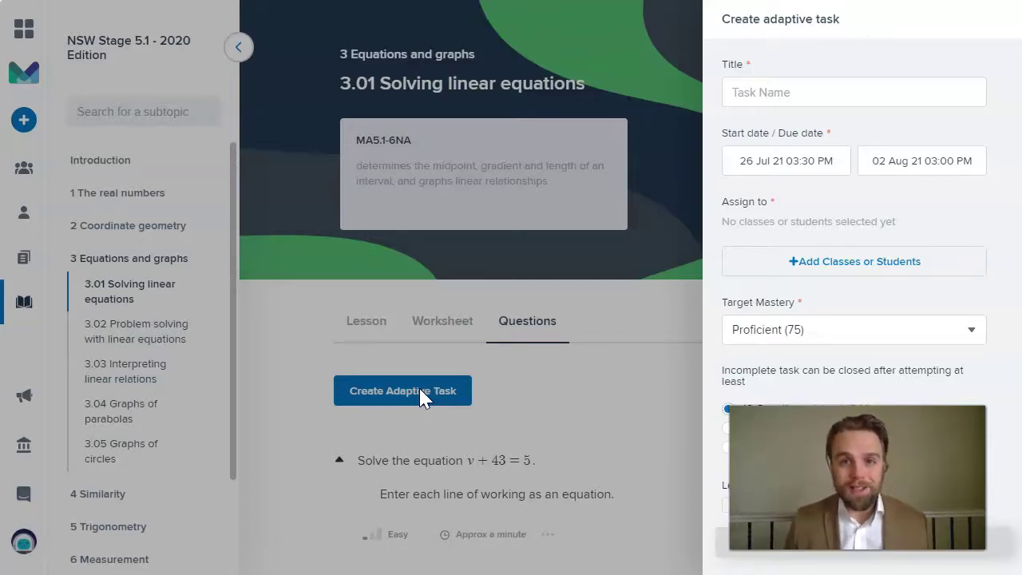
{"action": "left_click", "coordinate": [793, 331]}
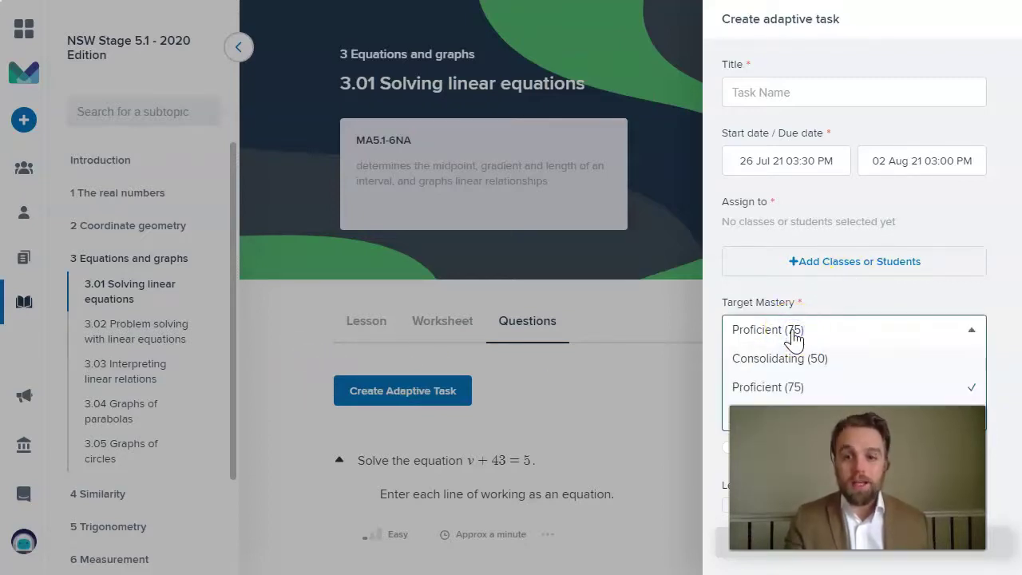
{"action": "left_click", "coordinate": [790, 358]}
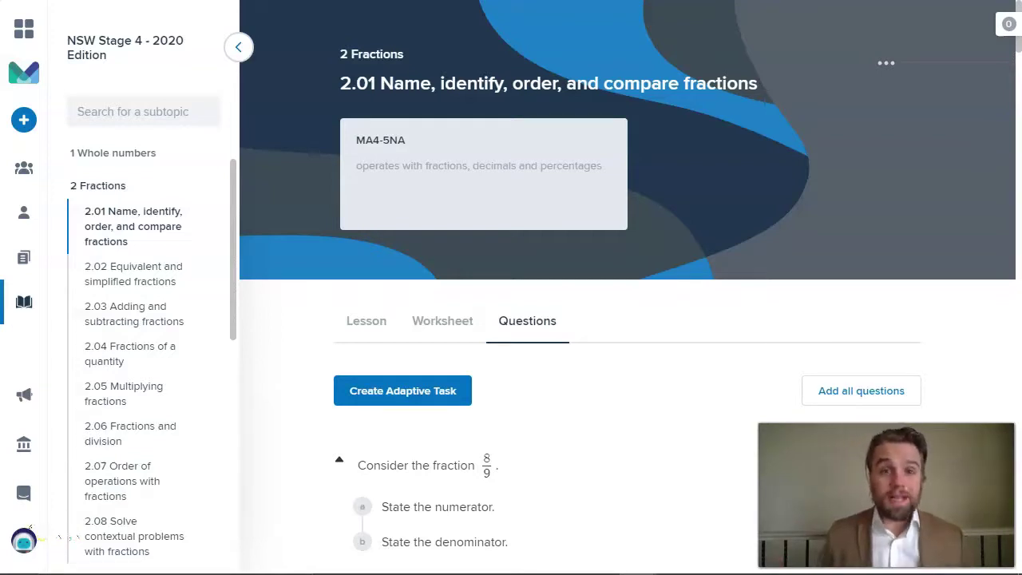
Add the one-half naming and shaded triangle questions from lesson 2.01 to the question set
{"action": "scroll", "coordinate": [628, 320], "scroll_direction": "down", "scroll_amount": 2}
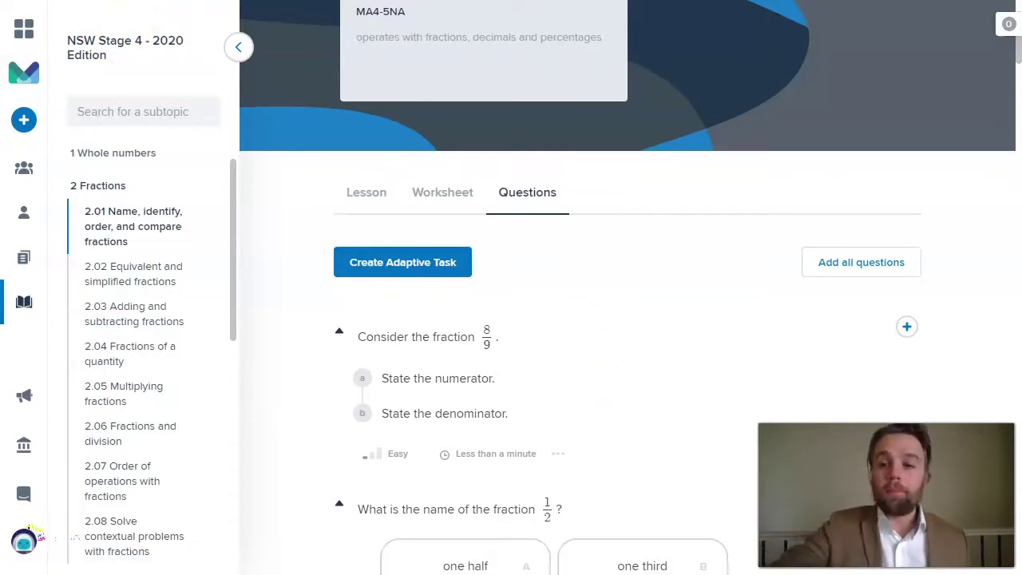
{"action": "scroll", "coordinate": [611, 343], "scroll_direction": "down", "scroll_amount": 3}
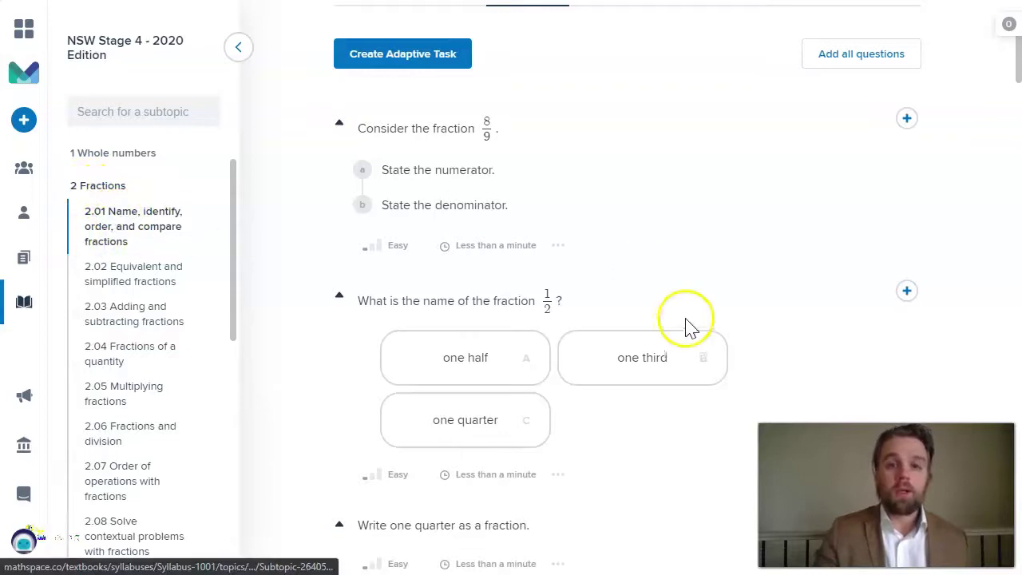
{"action": "left_click", "coordinate": [908, 294]}
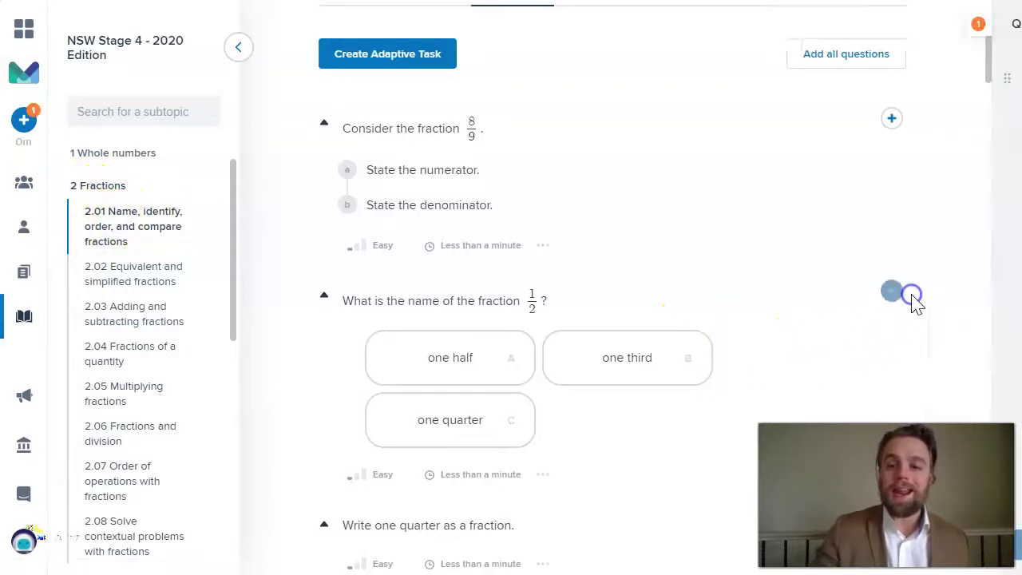
{"action": "scroll", "coordinate": [668, 251], "scroll_direction": "down", "scroll_amount": 5}
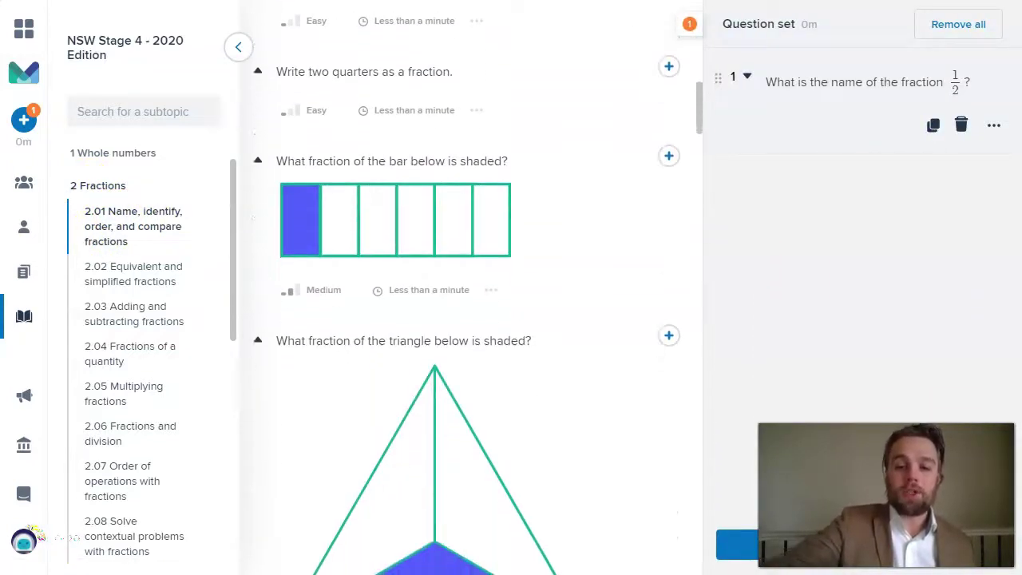
{"action": "left_click", "coordinate": [668, 336]}
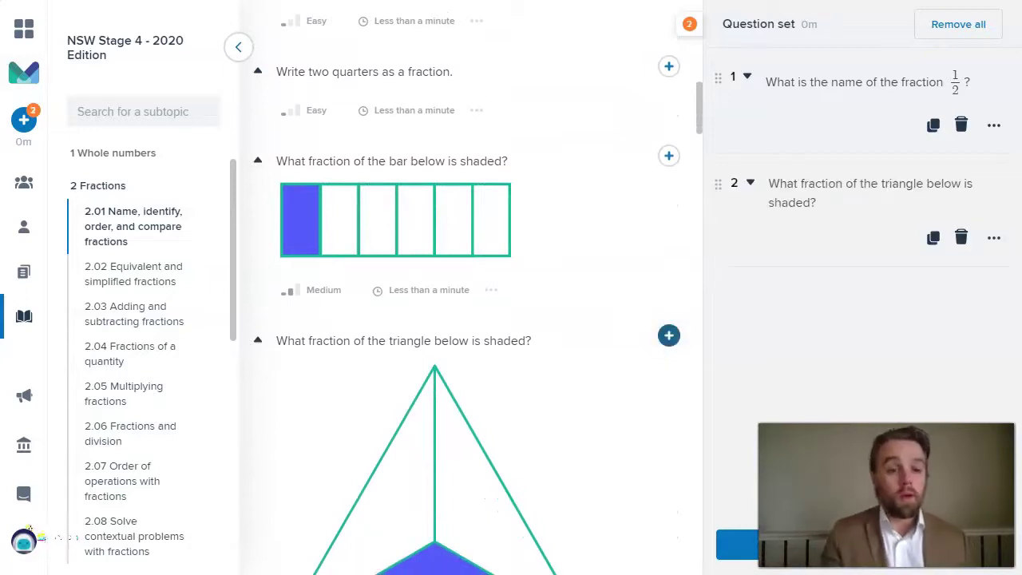
Add the 4/28 and 12/24 grid questions from lesson 2.02, then bring up the textbook chooser
{"action": "left_click", "coordinate": [149, 277]}
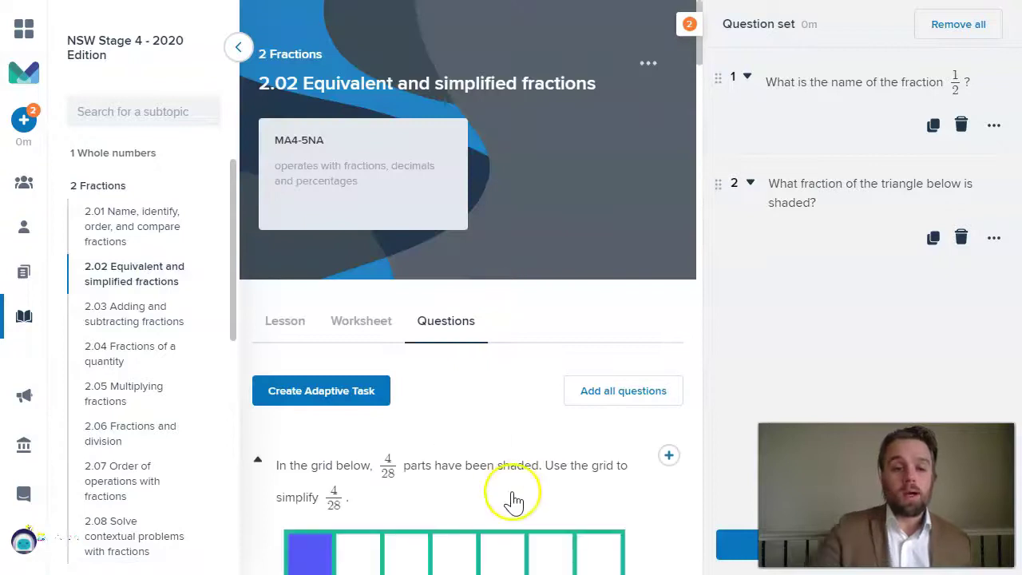
{"action": "scroll", "coordinate": [513, 499], "scroll_direction": "down", "scroll_amount": 3}
{"action": "left_click", "coordinate": [669, 252]}
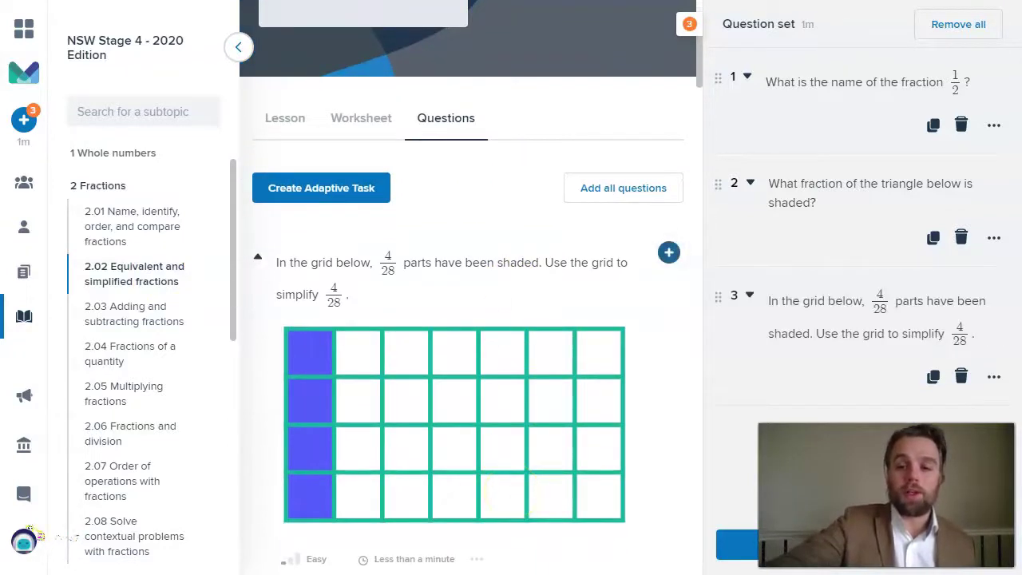
{"action": "scroll", "coordinate": [668, 320], "scroll_direction": "down", "scroll_amount": 6}
{"action": "left_click", "coordinate": [668, 465]}
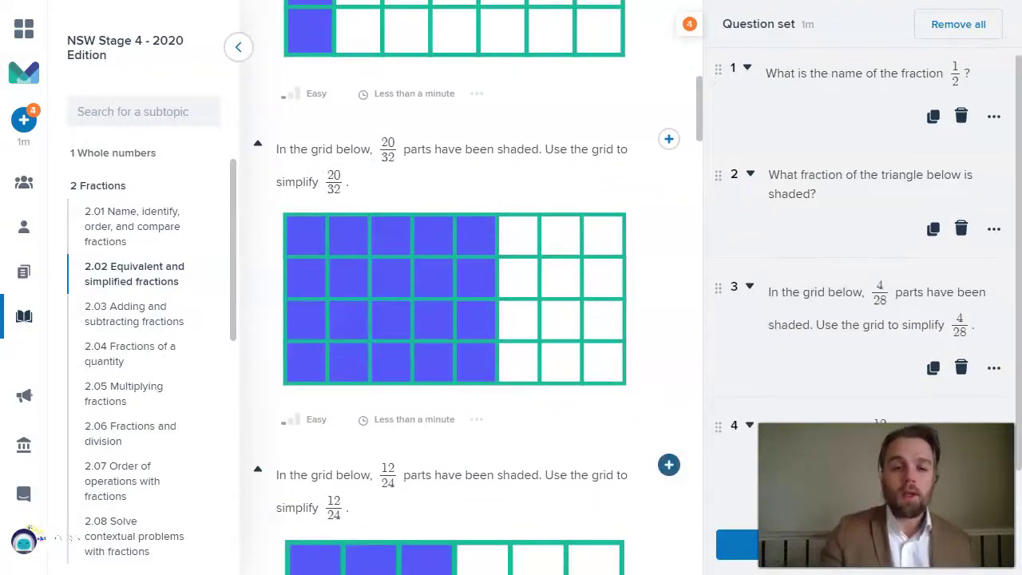
{"action": "left_click", "coordinate": [103, 34]}
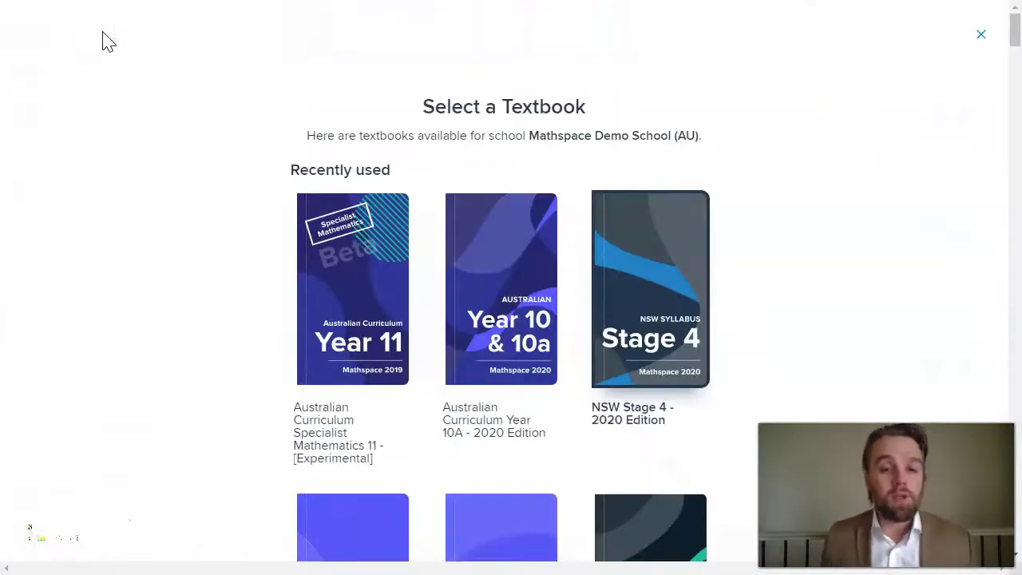
Choose the NSW Stage 4 - 2020 Edition textbook
{"action": "left_click", "coordinate": [617, 314]}
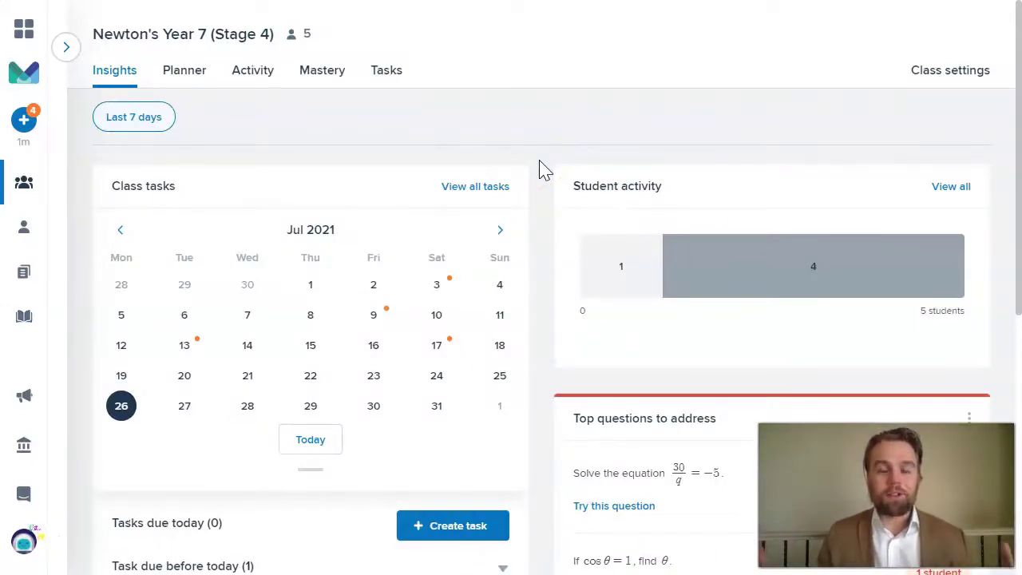
Show the class's live Student Activity chart, filter to the 1 active student, then clear the filter
{"action": "left_click", "coordinate": [253, 71]}
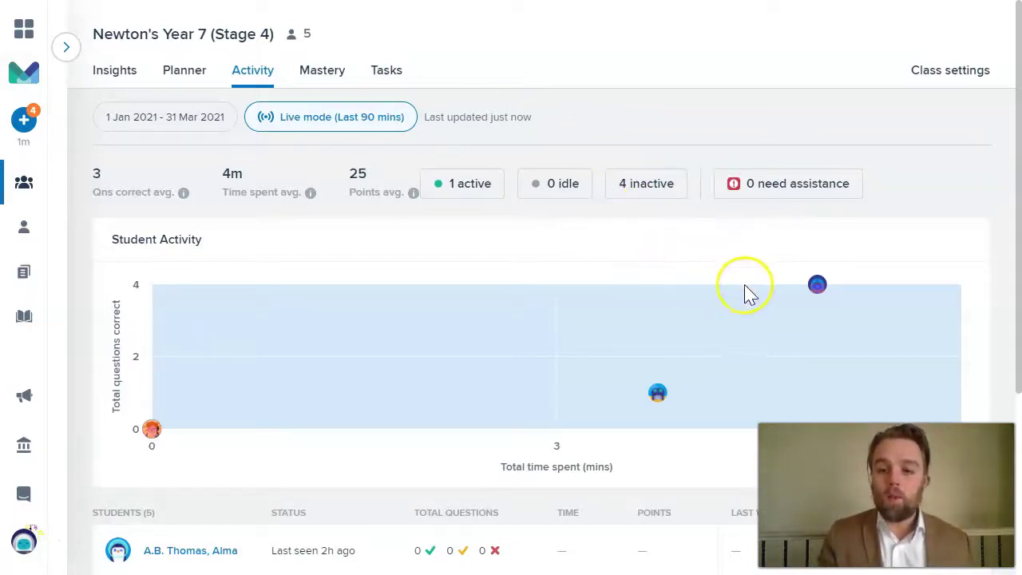
{"action": "mouse_move", "coordinate": [819, 294]}
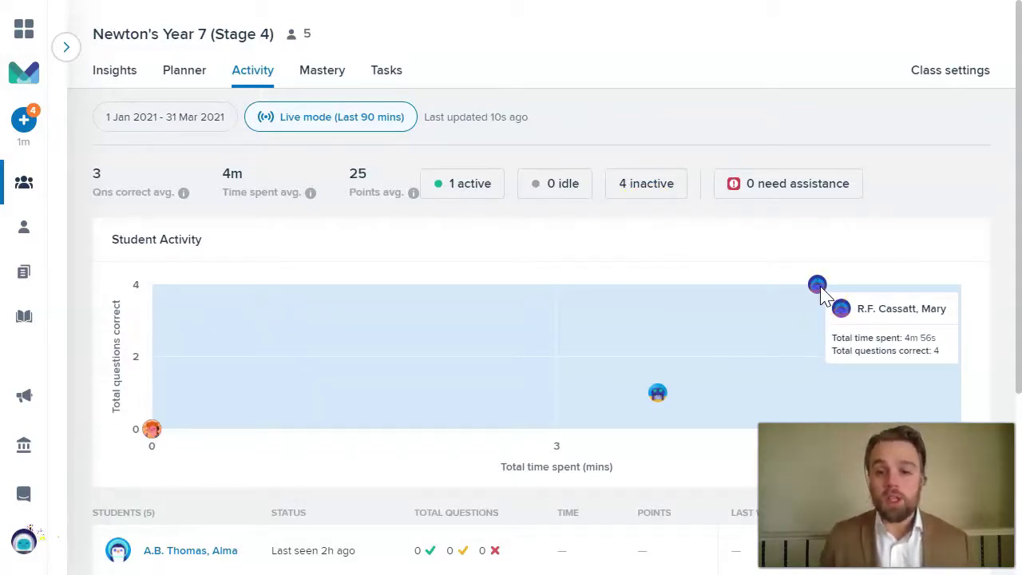
{"action": "left_click", "coordinate": [471, 194]}
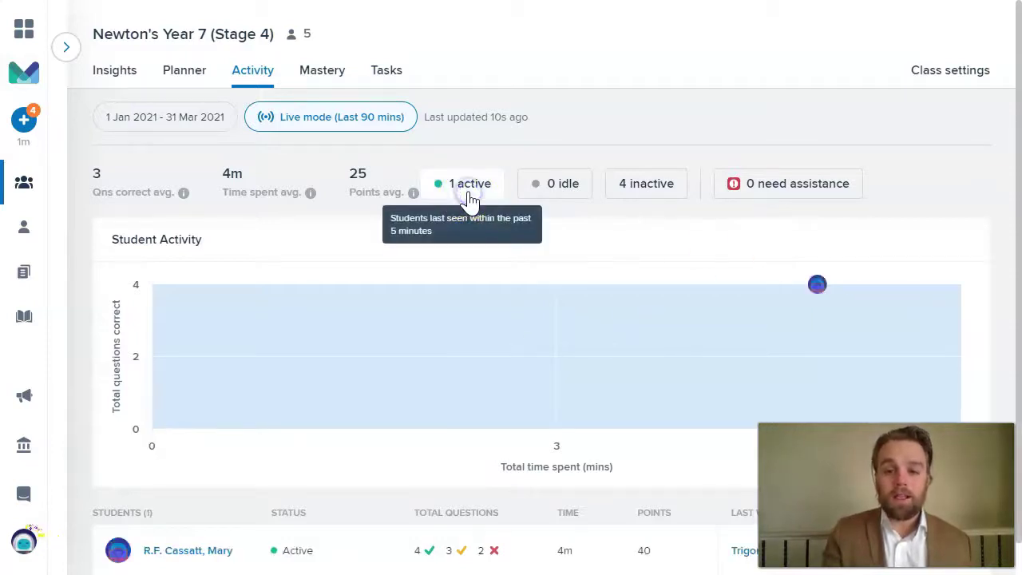
{"action": "left_click", "coordinate": [470, 195]}
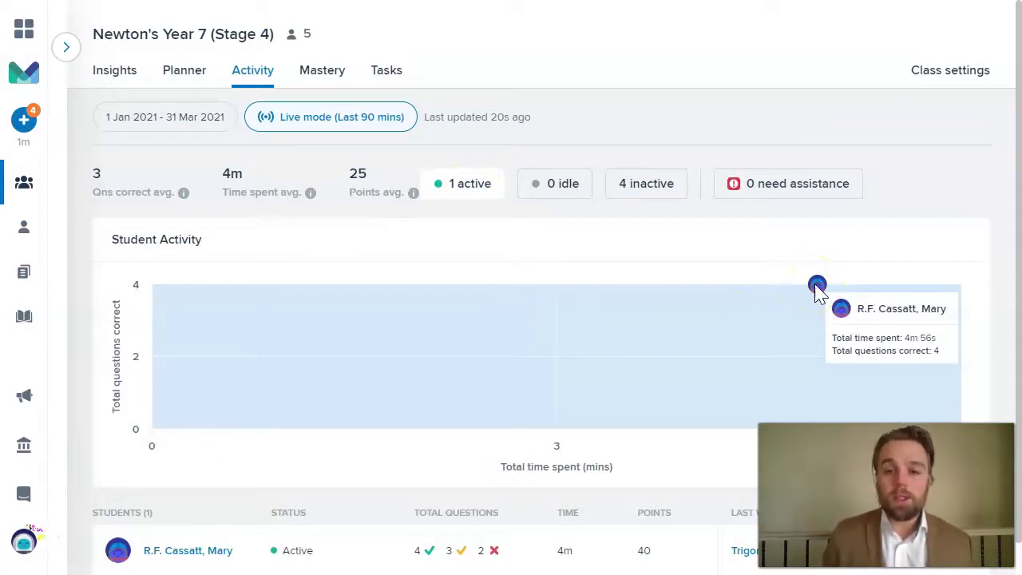
{"action": "left_click", "coordinate": [497, 186]}
{"action": "mouse_move", "coordinate": [658, 397]}
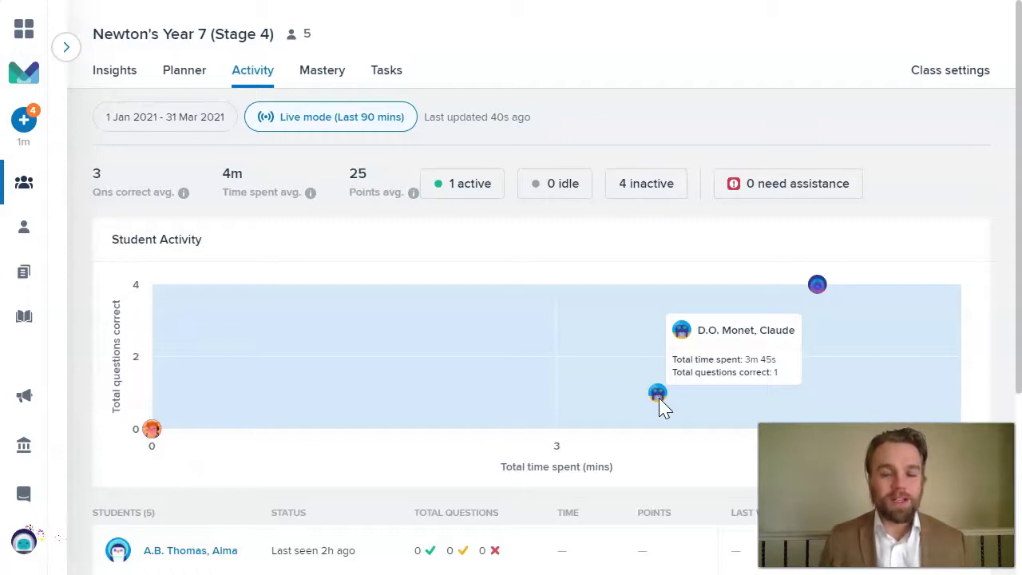
{"action": "scroll", "coordinate": [660, 408], "scroll_direction": "down", "scroll_amount": 3}
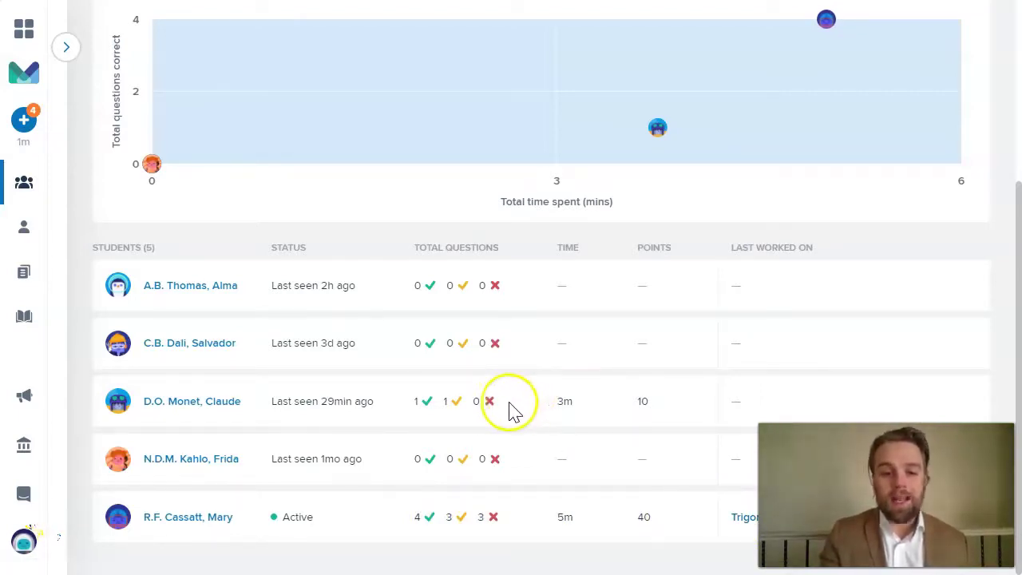
{"action": "double_click", "coordinate": [339, 400]}
{"action": "left_click", "coordinate": [352, 397]}
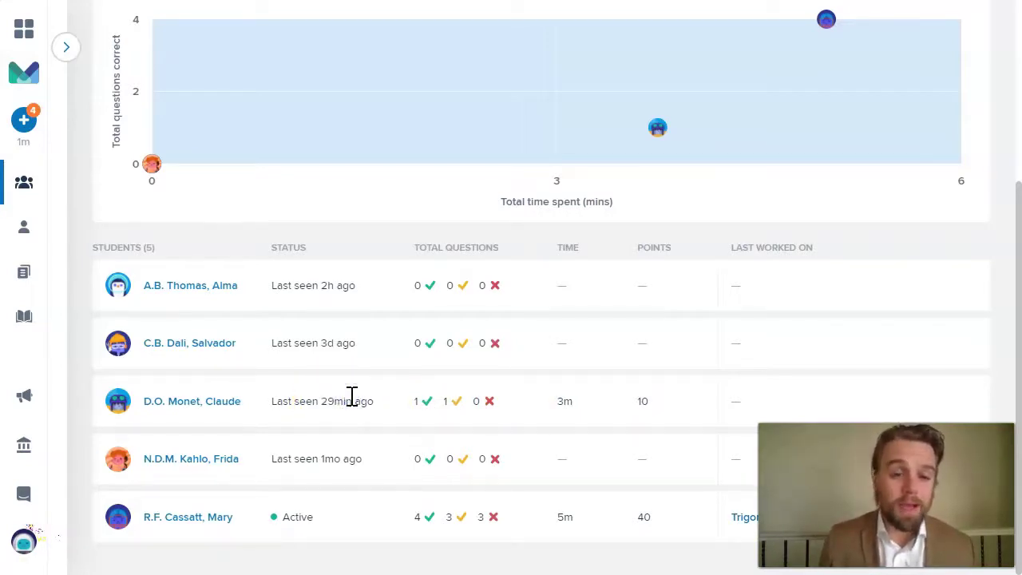